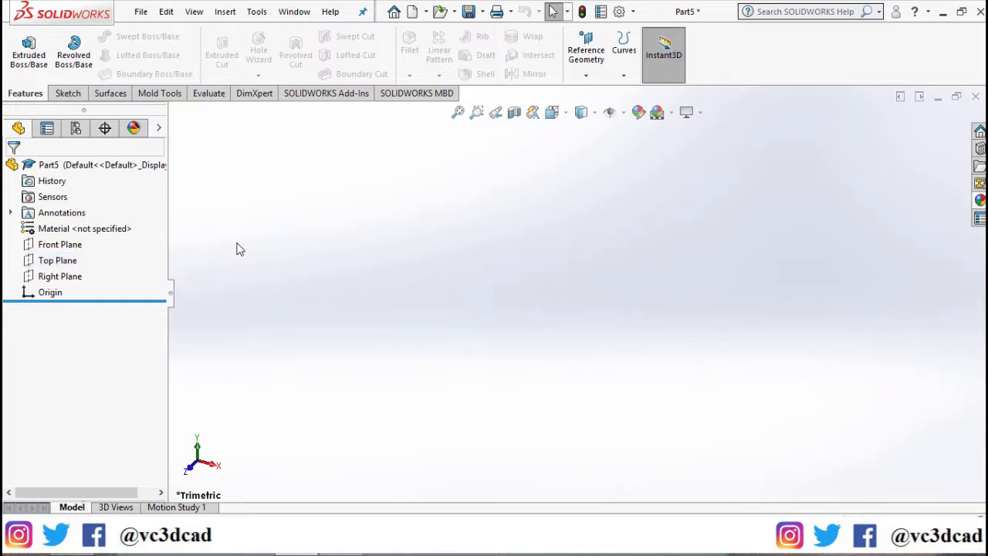
Step: Start a sketch on the Top Plane and draw a center rectangle about 3.9 in high centred on the origin
click(68, 93)
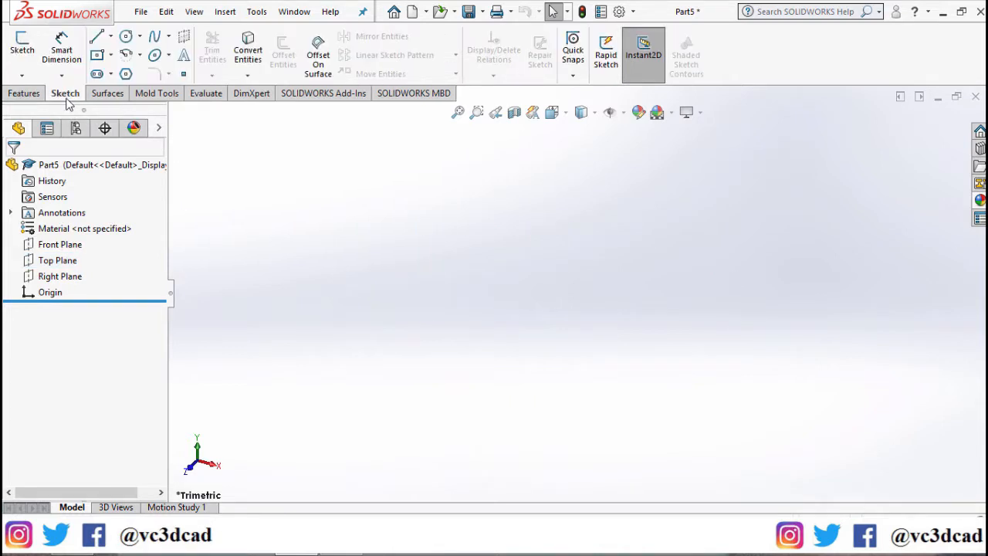
click(31, 61)
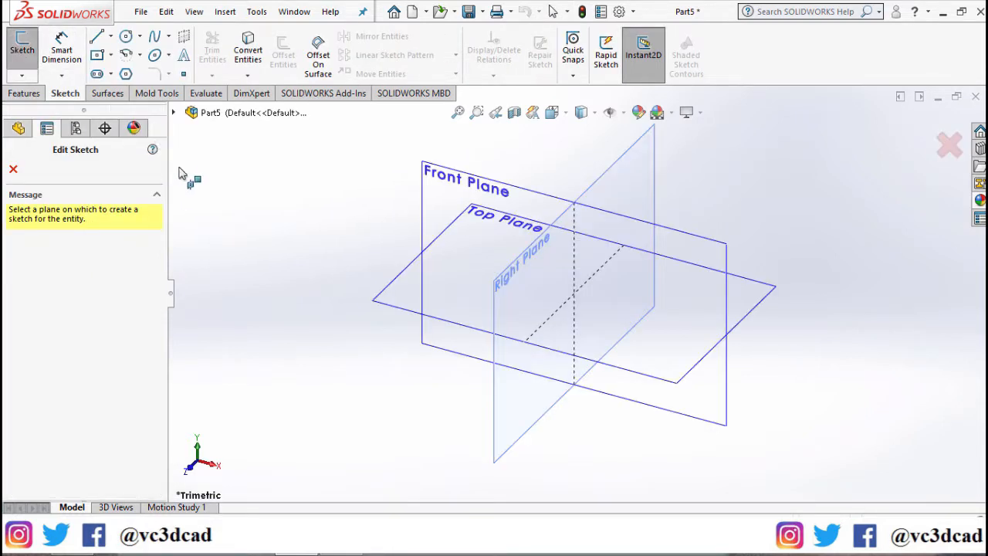
click(392, 306)
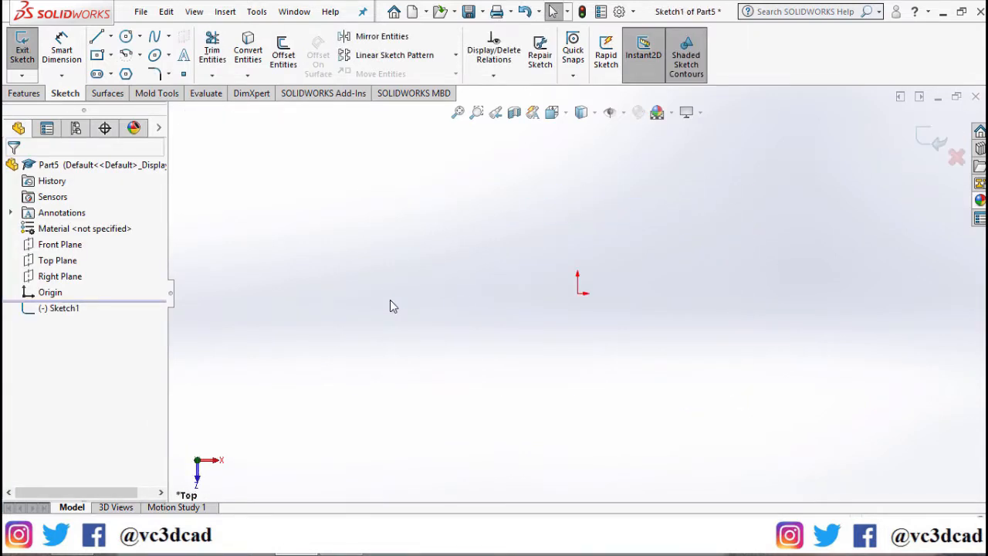
click(97, 56)
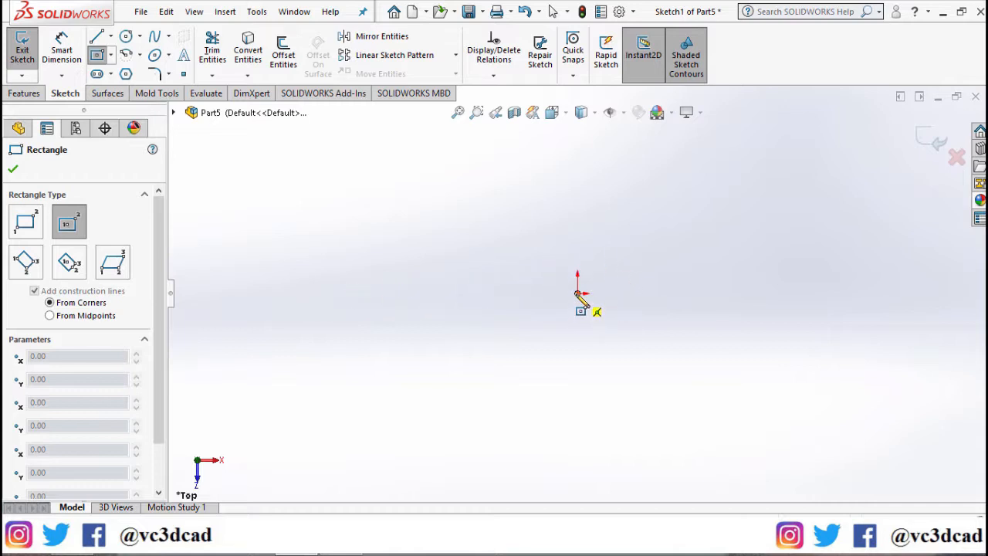
click(577, 293)
click(410, 205)
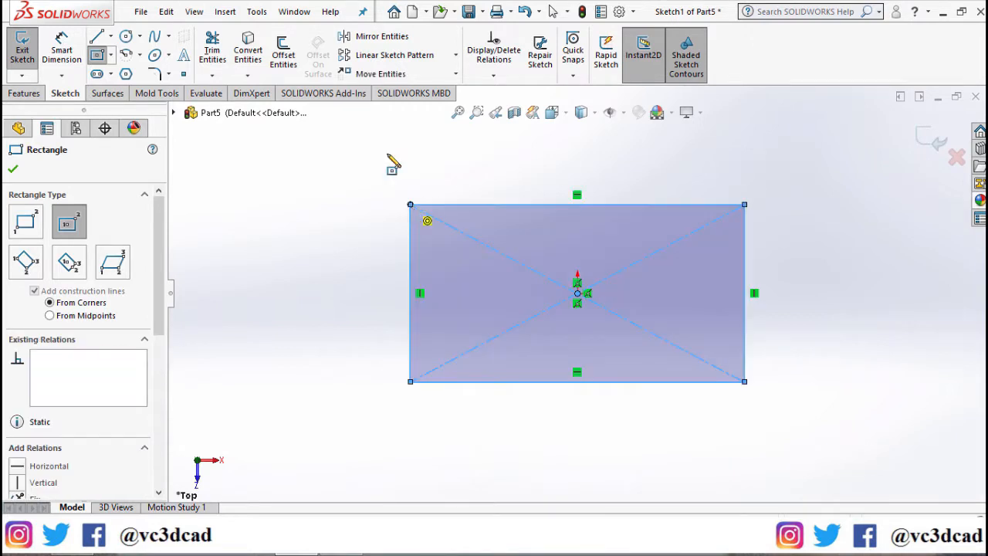
Step: Dimension the rectangle to 8 in high and 12 in wide
click(61, 48)
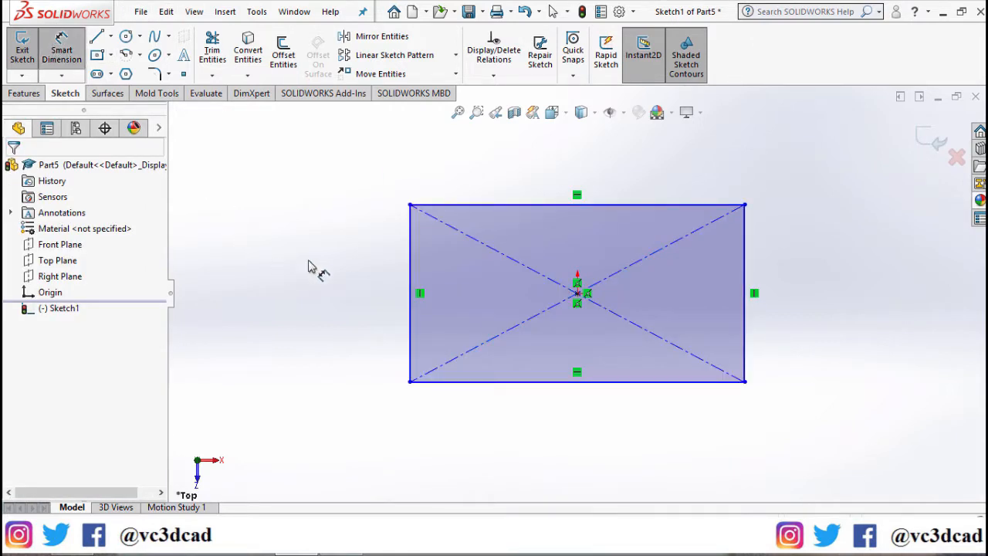
click(411, 249)
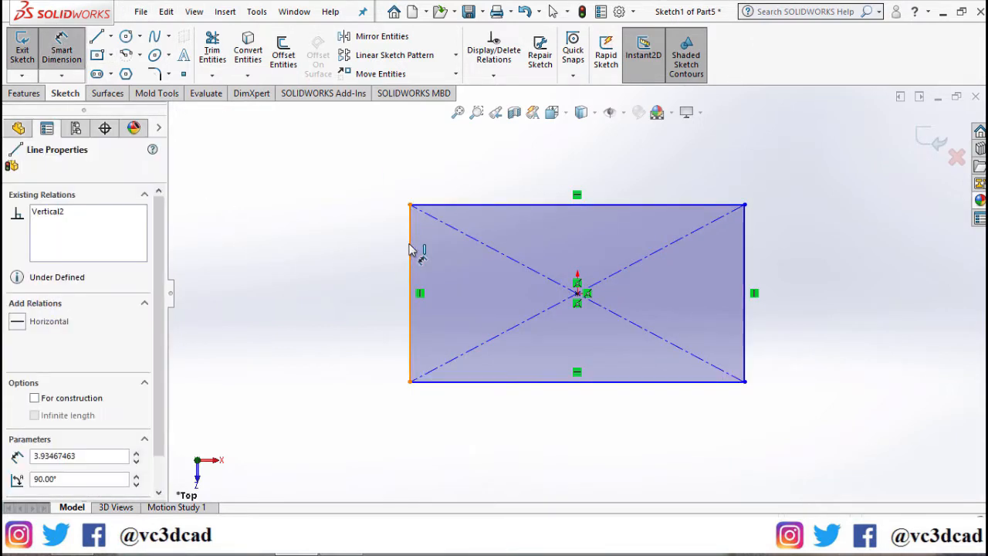
click(357, 255)
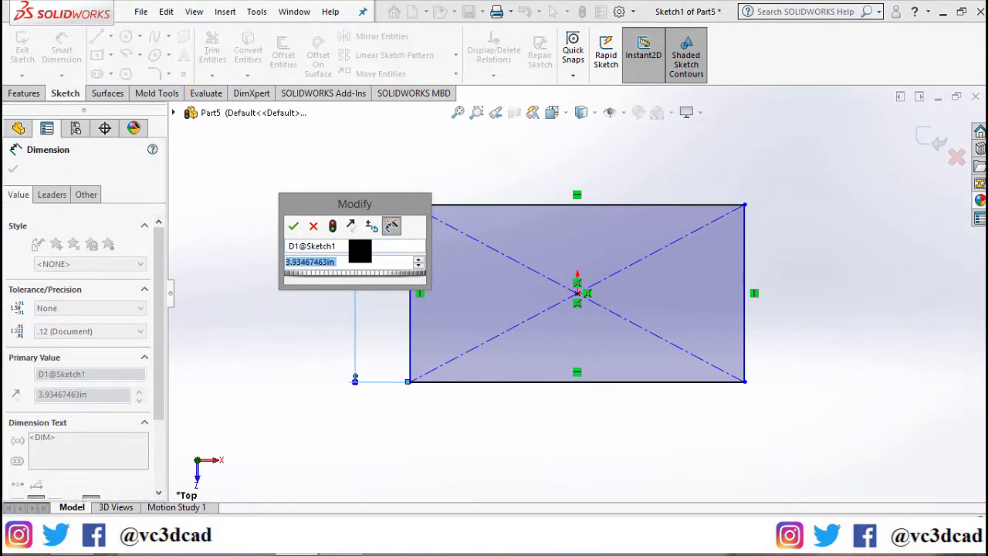
text(8)
key(Return)
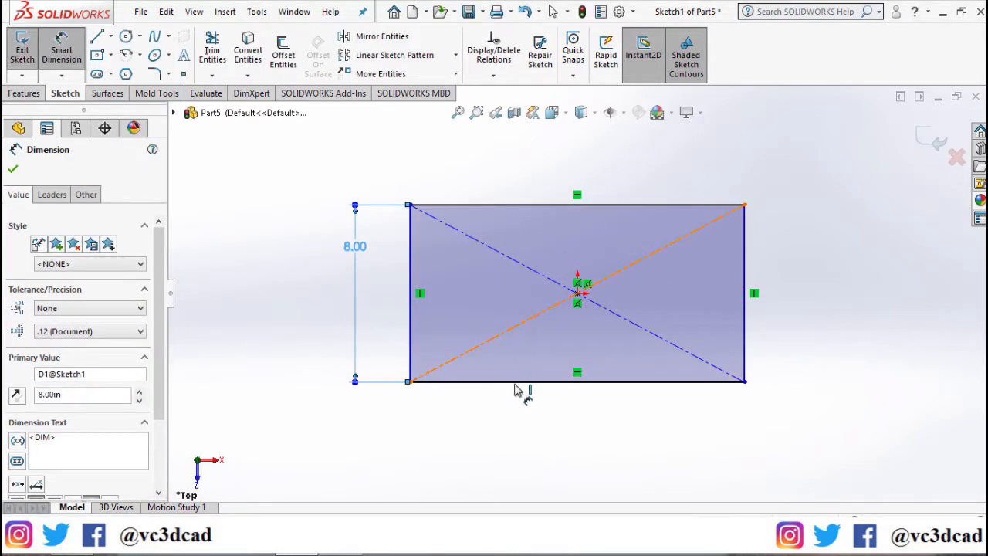
click(517, 386)
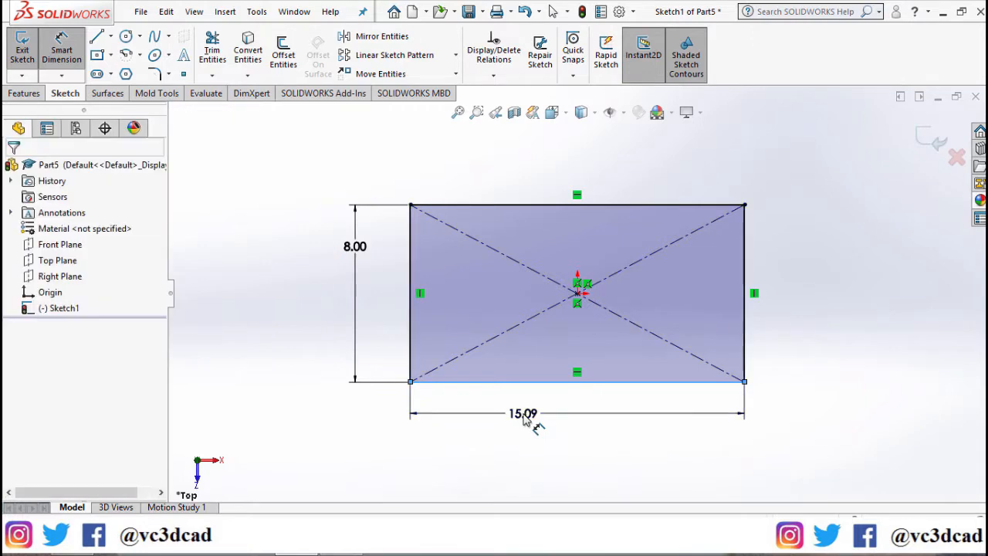
click(530, 424)
text(12)
key(Return)
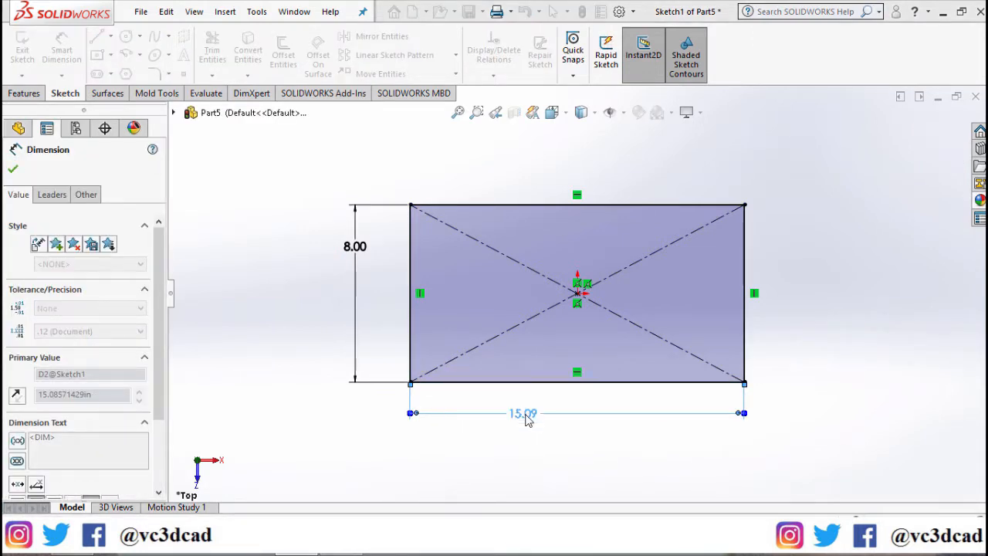
click(13, 169)
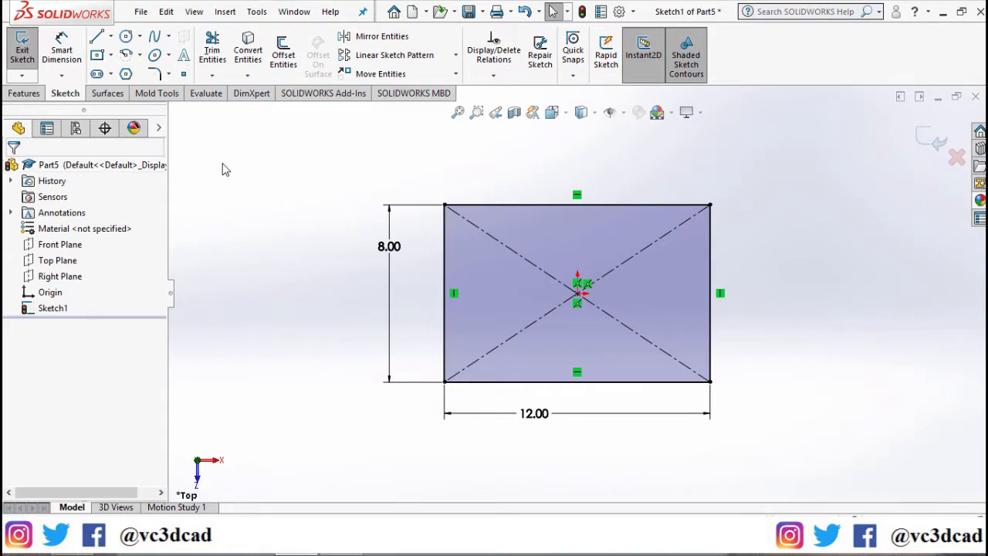
Step: Sketch a circle of about 1.14 in radius inside the rectangle, near its upper-left corner
click(126, 36)
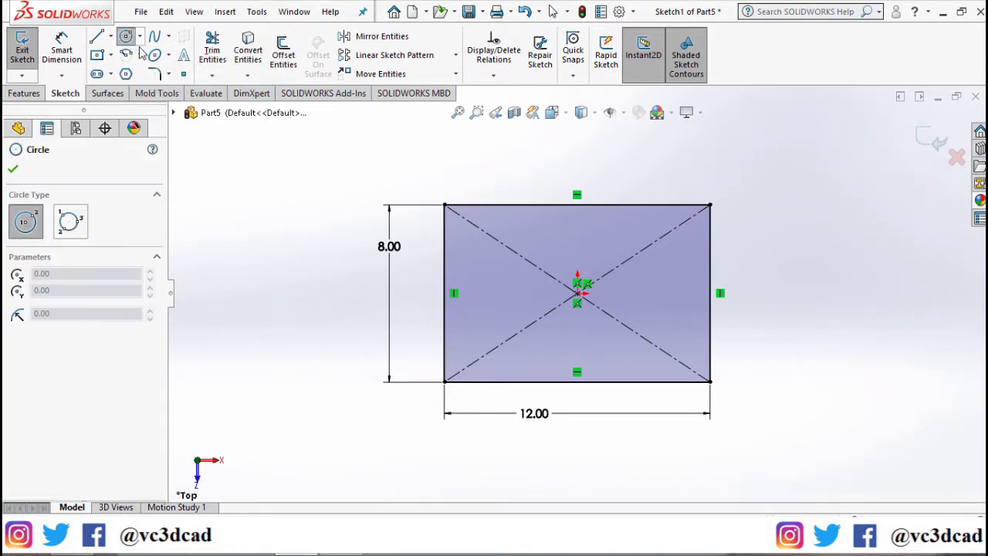
click(489, 269)
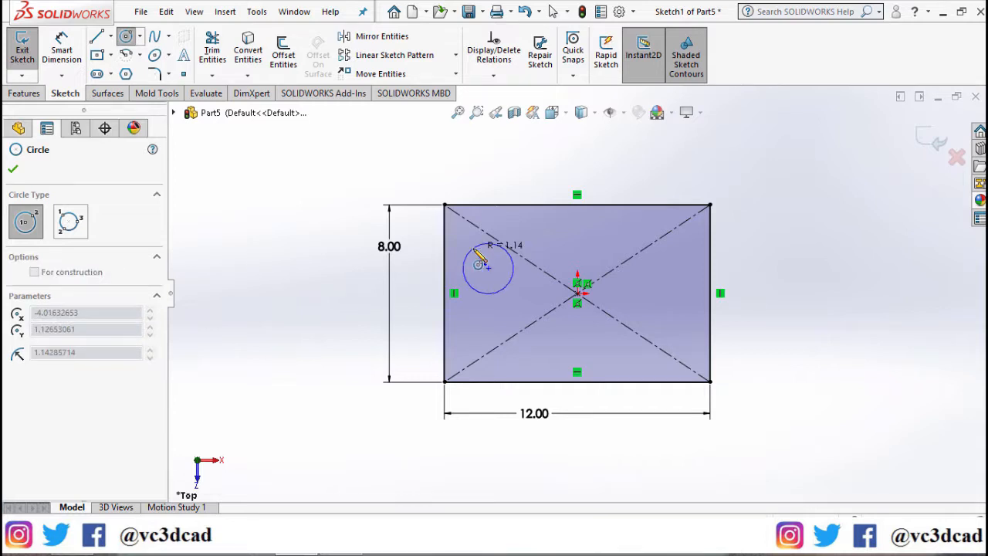
click(508, 249)
Step: Locate the circle's center 2 in from the rectangle's left edge and 2 in from its top edge
click(62, 50)
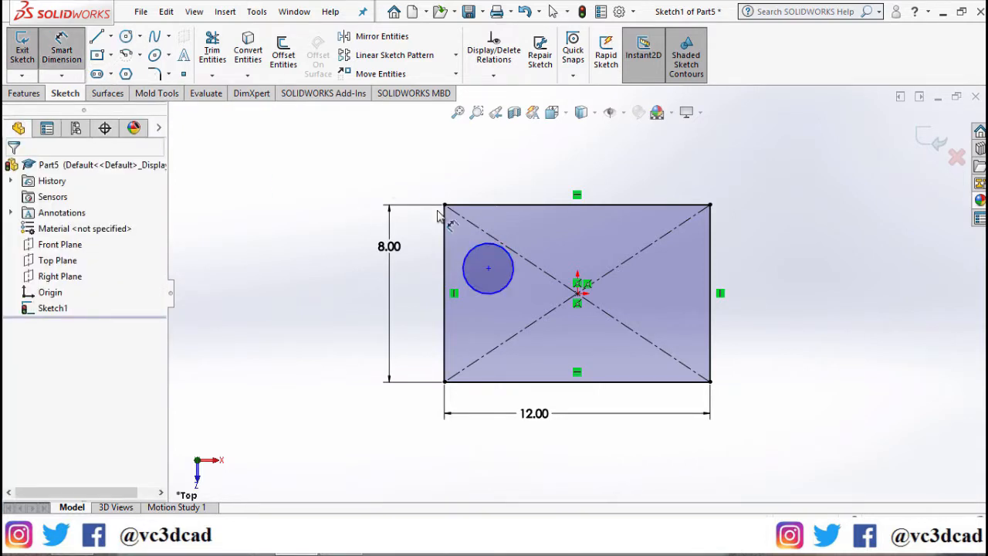
click(488, 270)
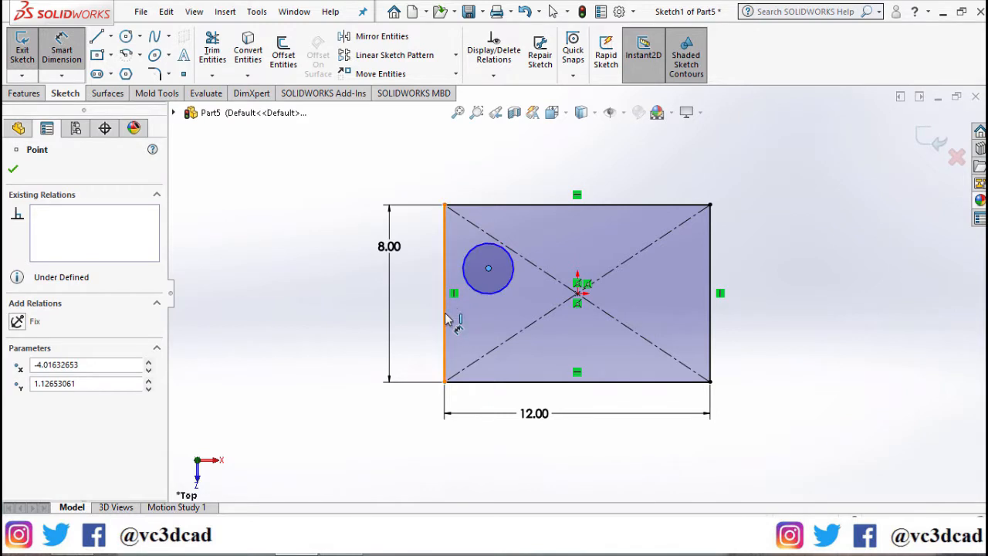
click(445, 320)
click(467, 312)
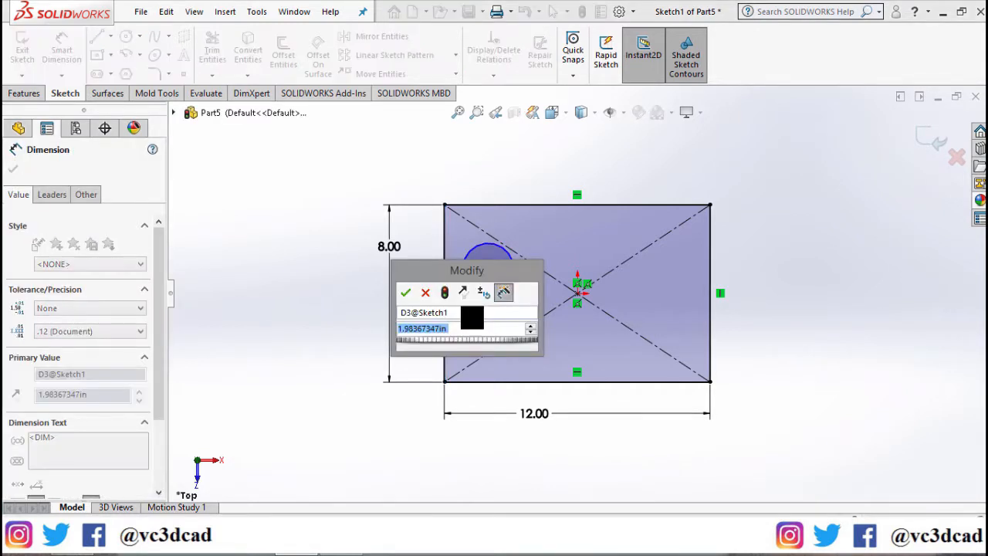
text(2)
key(Return)
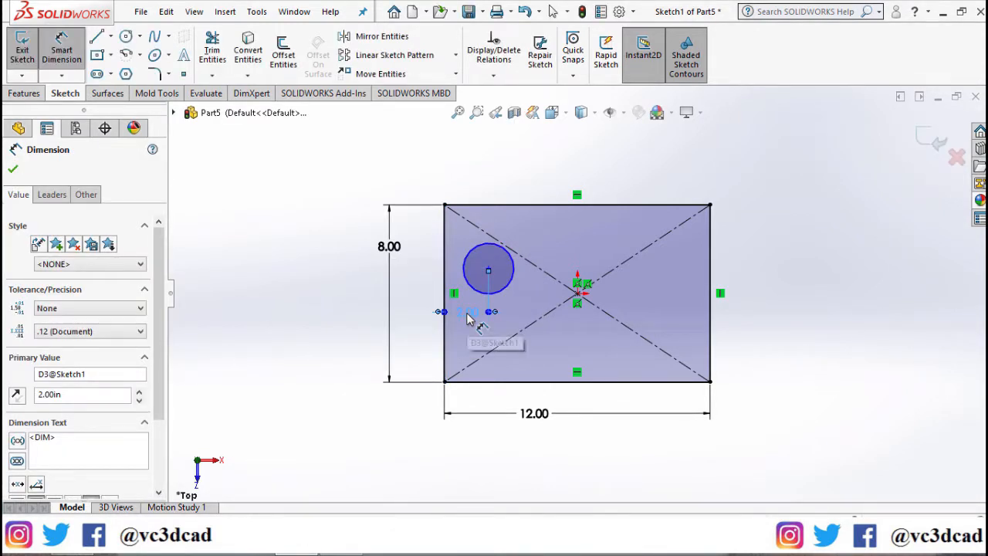
click(516, 205)
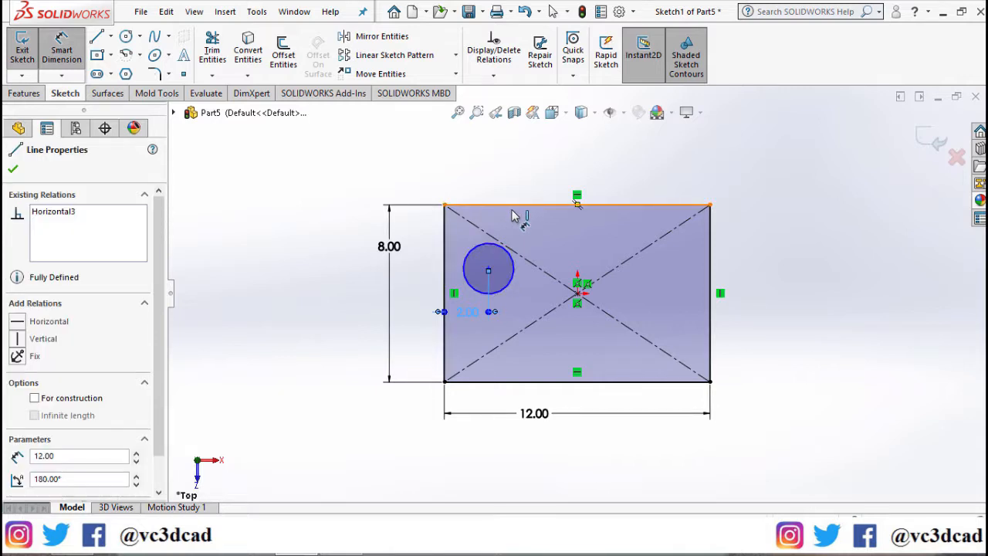
click(488, 269)
click(543, 238)
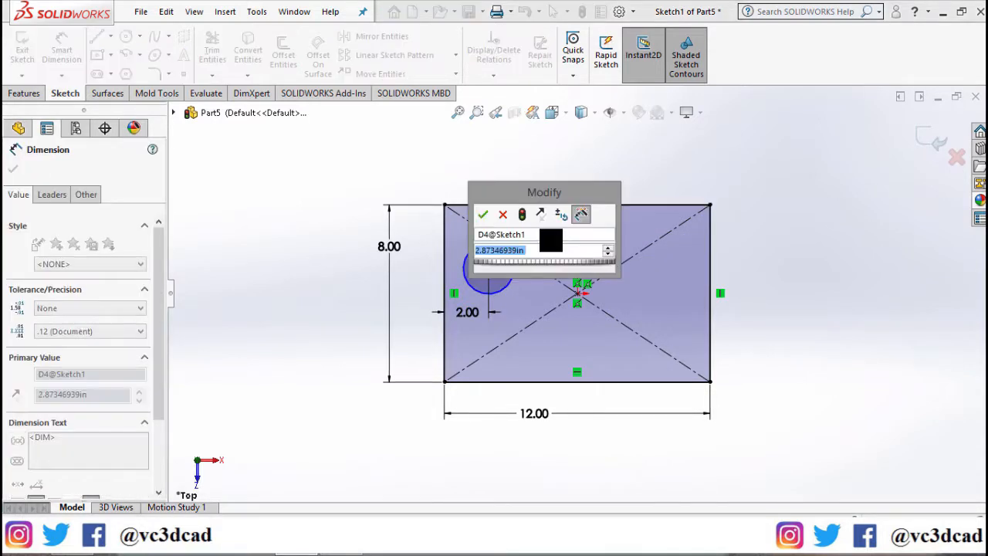
text(2)
key(Return)
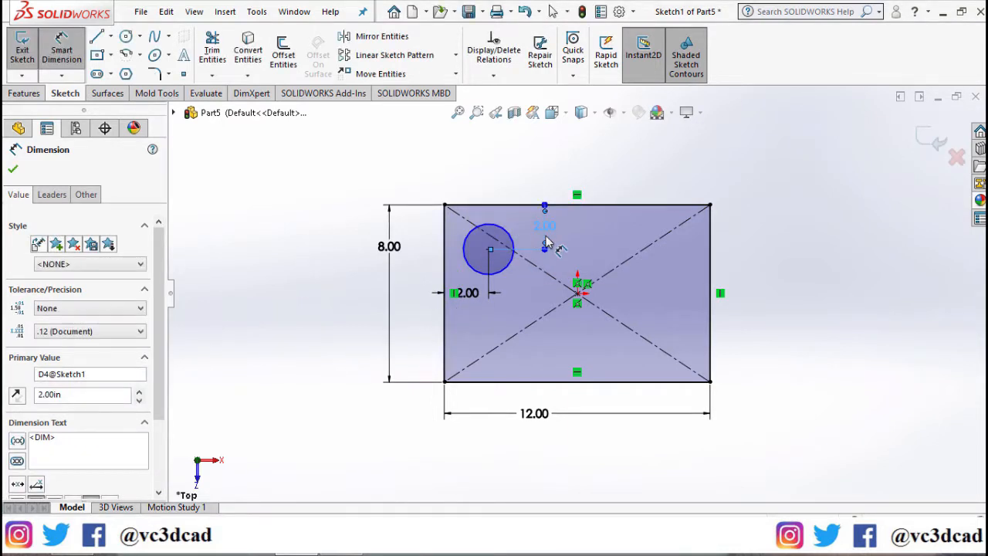
Step: Dimension the circle's diameter to 3 in
click(494, 230)
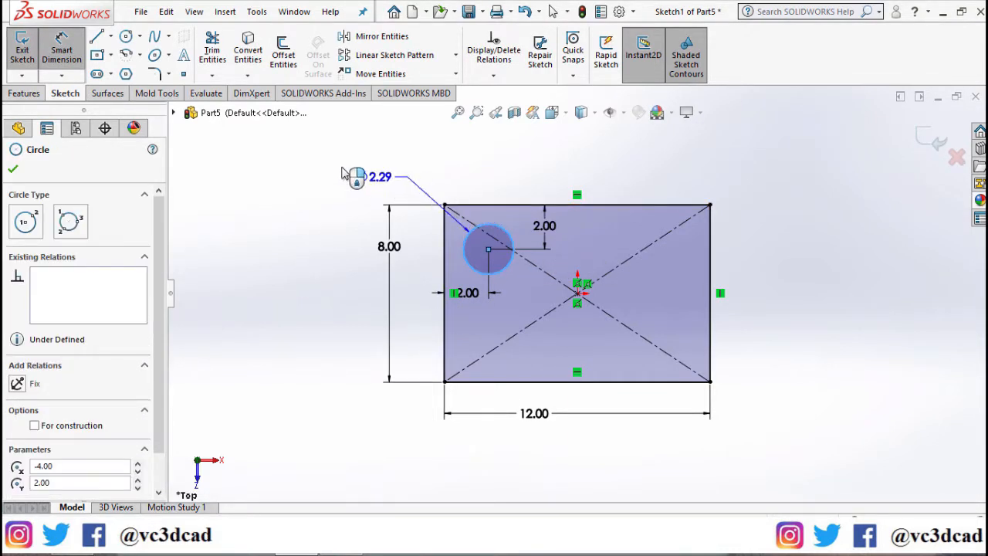
click(313, 170)
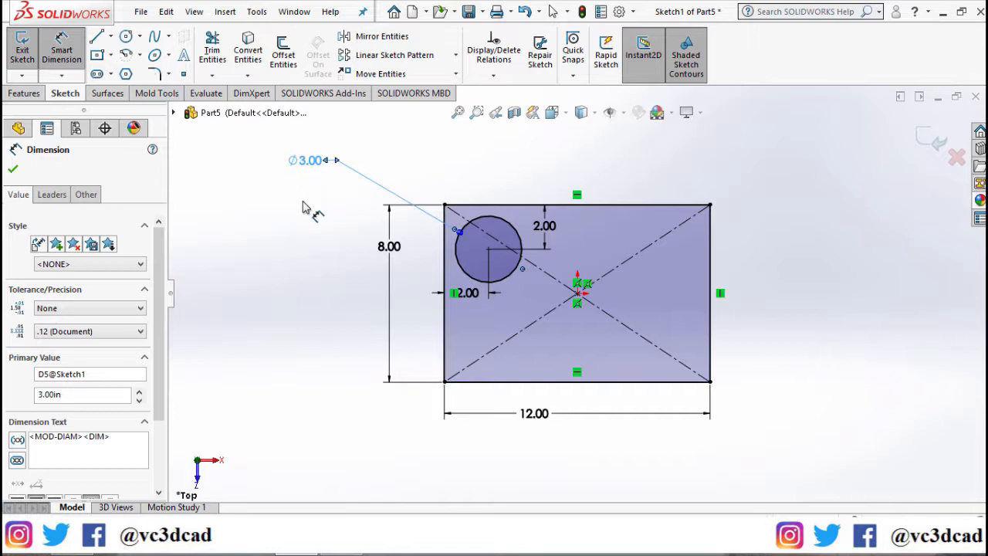
click(14, 170)
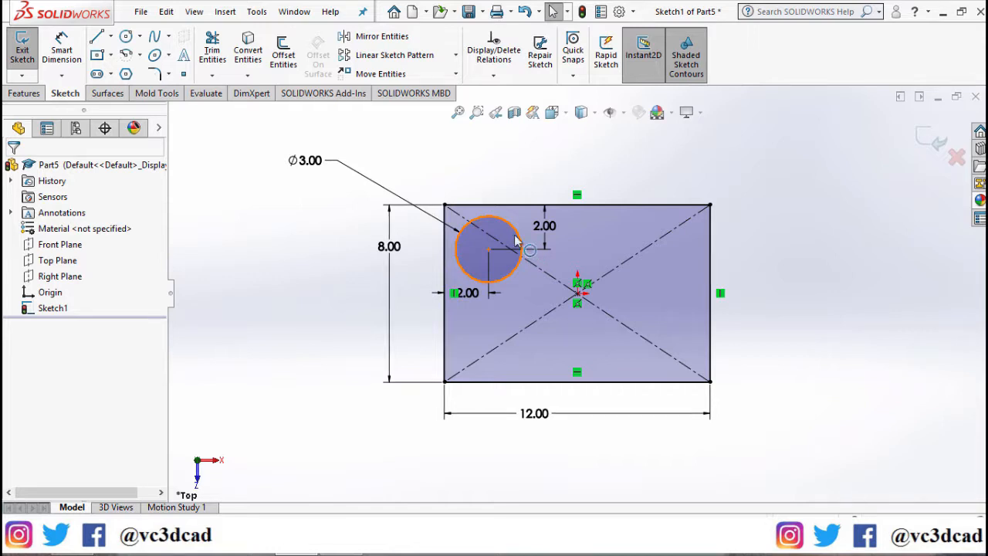
Step: Set up a linear sketch pattern with 3 instances spaced 4 in along X and 2 instances spaced 4 in along Y
click(408, 58)
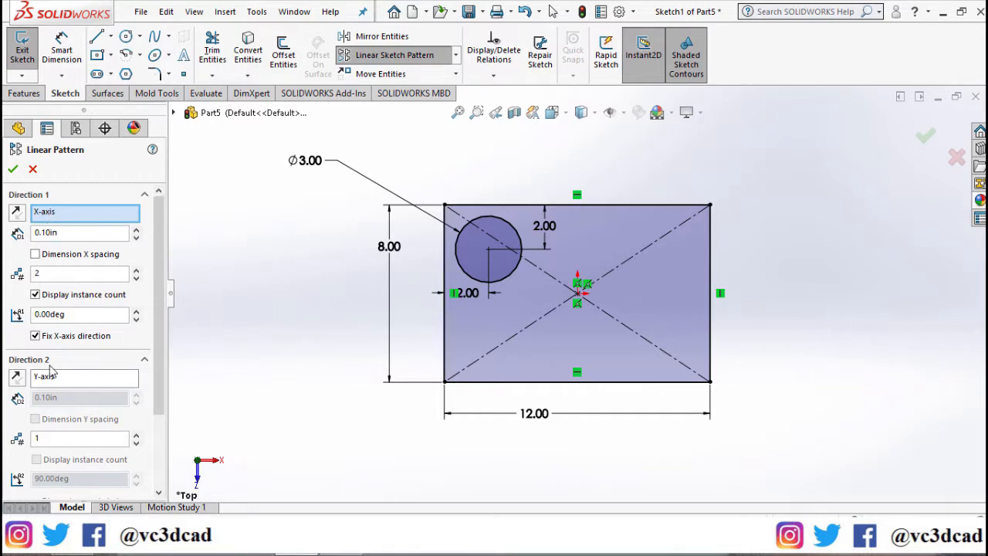
drag(161, 305, 160, 301)
drag(75, 234, 3, 224)
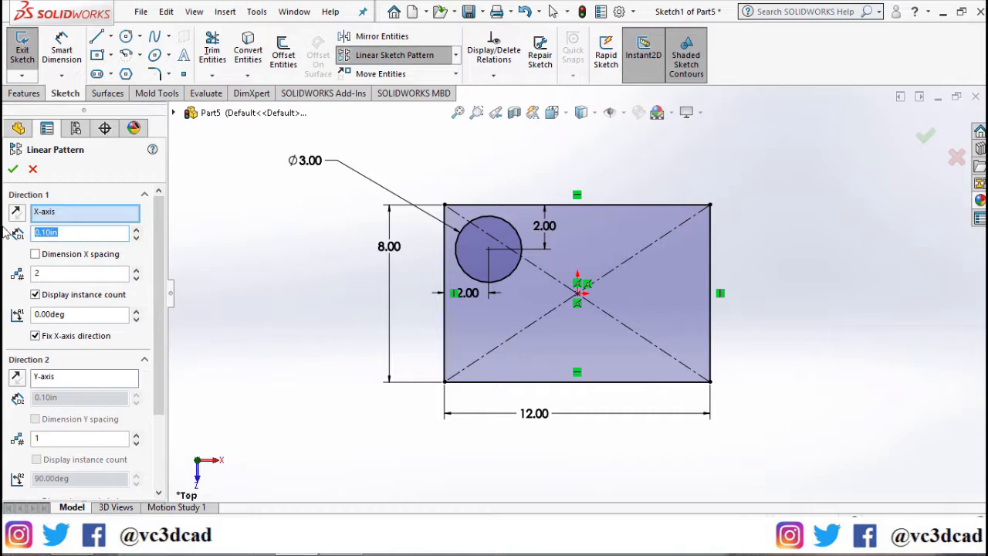
text(4.)
click(135, 435)
drag(98, 401, 7, 398)
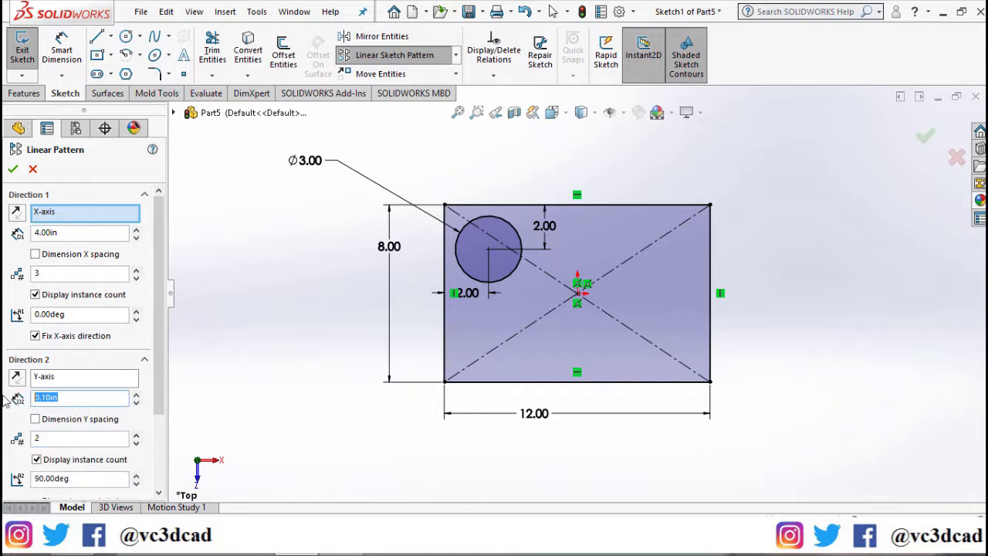
text(4.)
Step: Choose the 3 in circle as the entity to pattern
drag(157, 329, 159, 401)
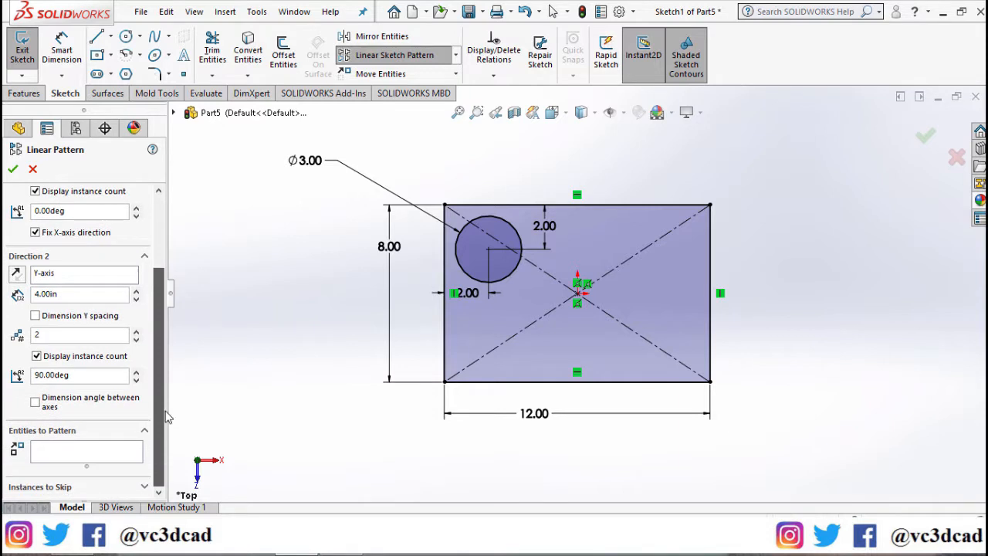
click(91, 453)
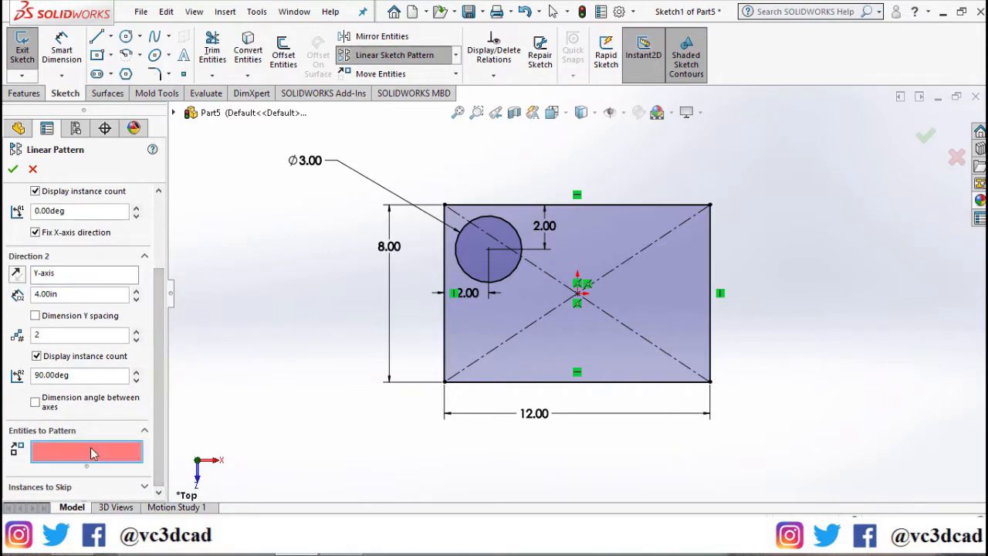
click(461, 267)
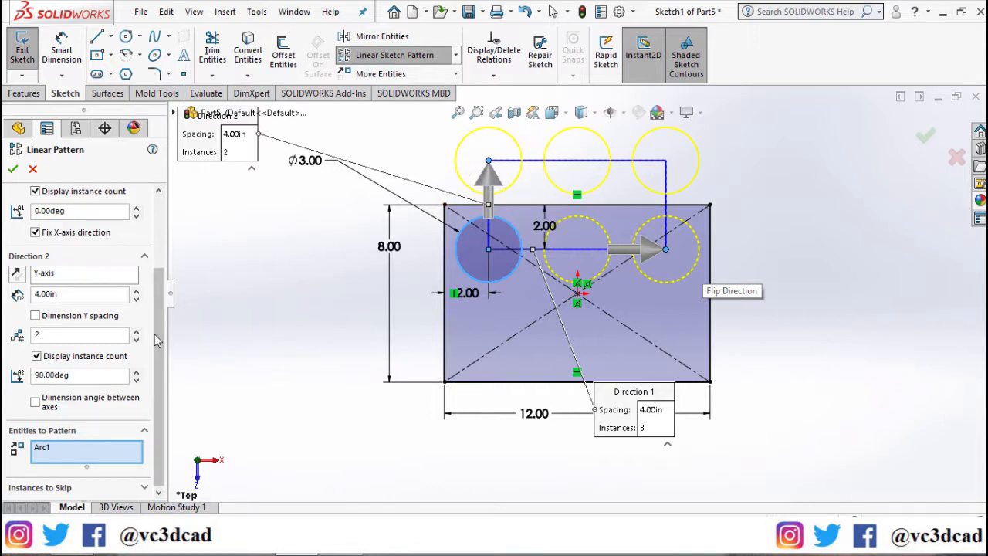
Step: Reverse the pattern's Y direction so the second row falls inside the rectangle, then apply it and exit the sketch
scroll(156, 340, up, 3)
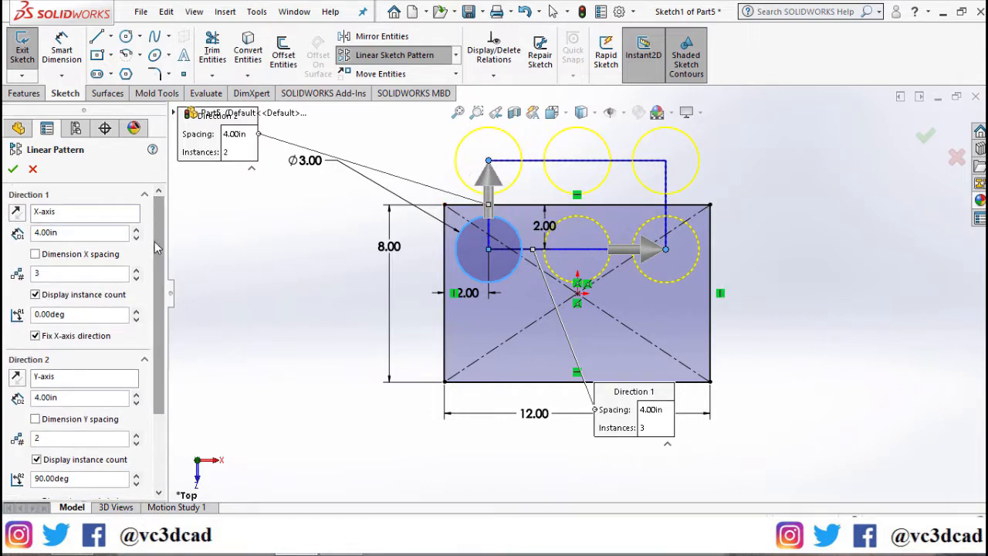
click(17, 377)
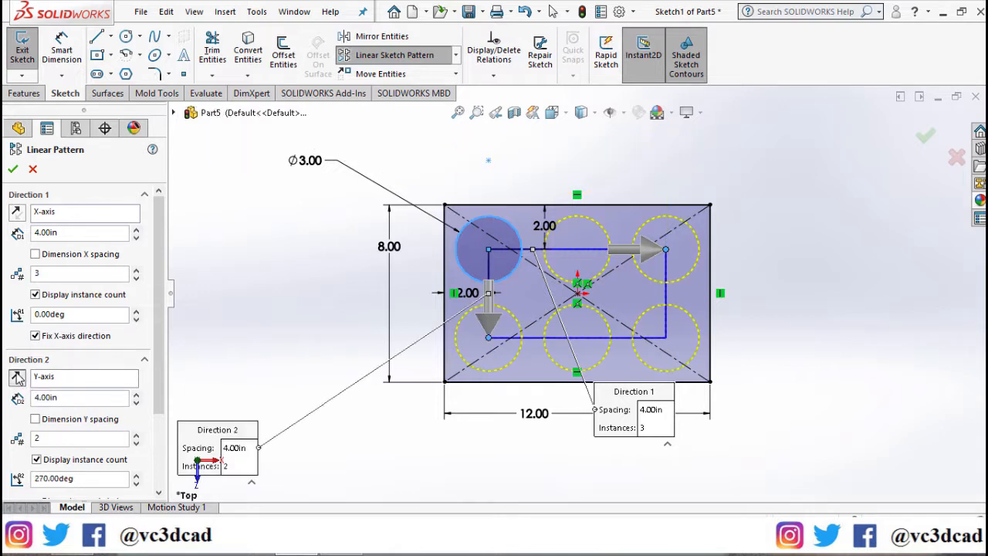
click(12, 169)
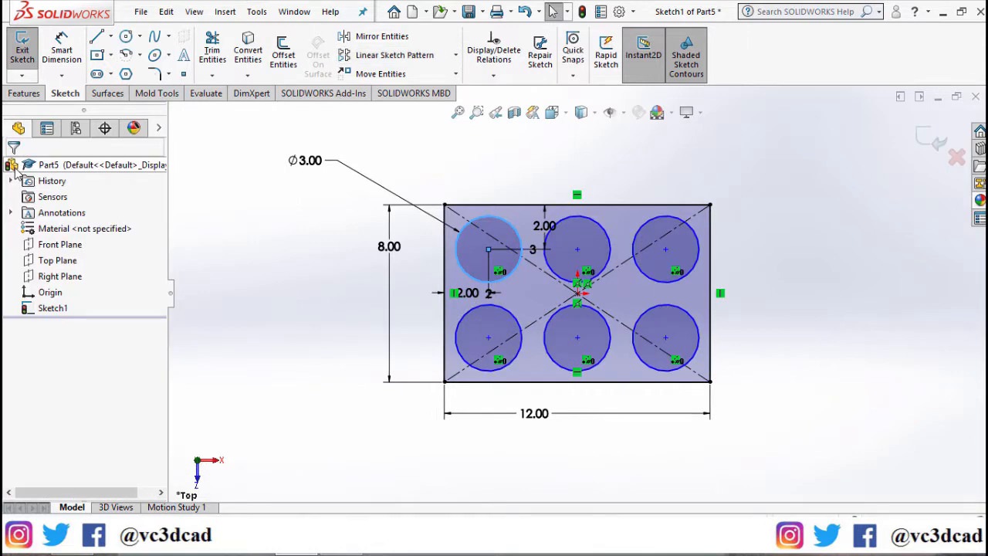
click(299, 285)
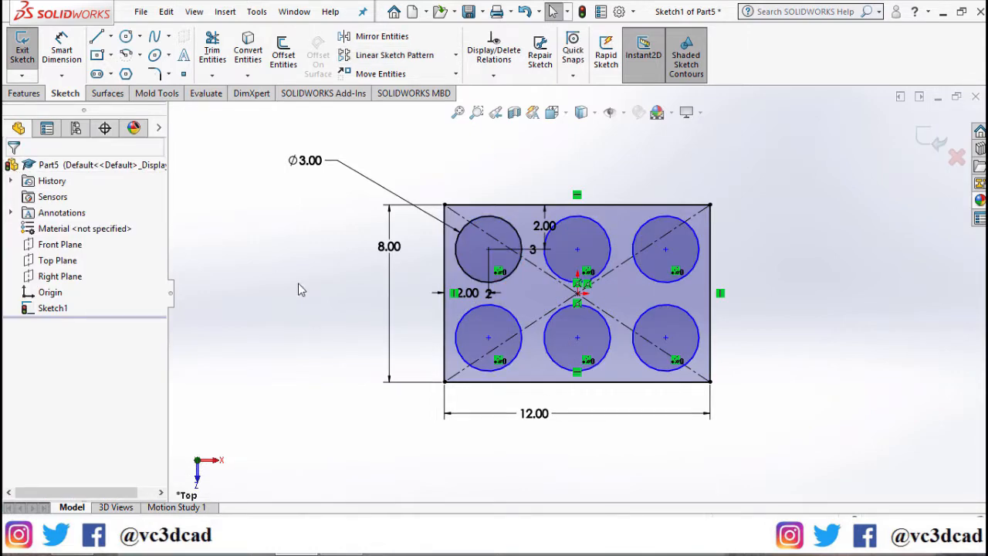
click(941, 144)
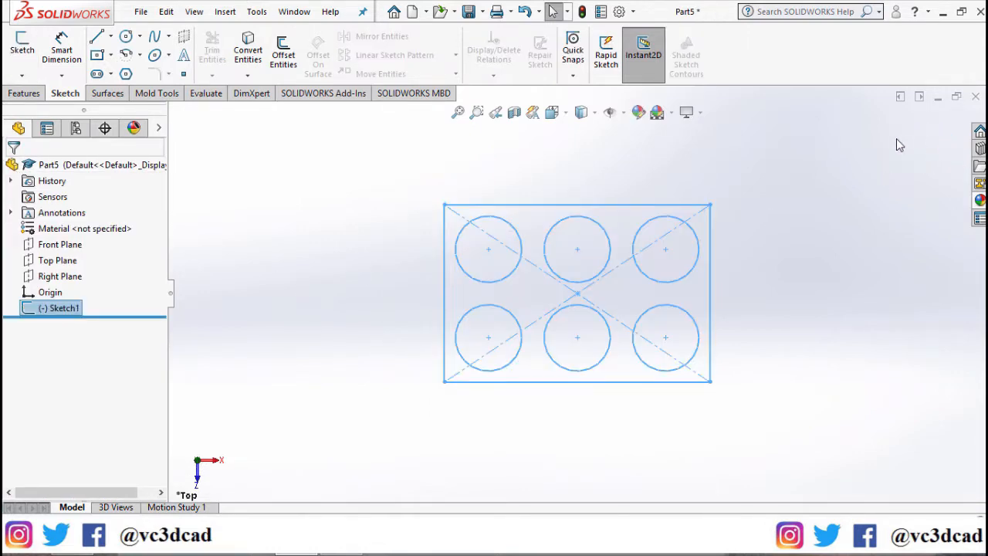
Step: Extrude the sketched rectangle with its six circular openings 0.10 in using a Blind end condition
click(349, 235)
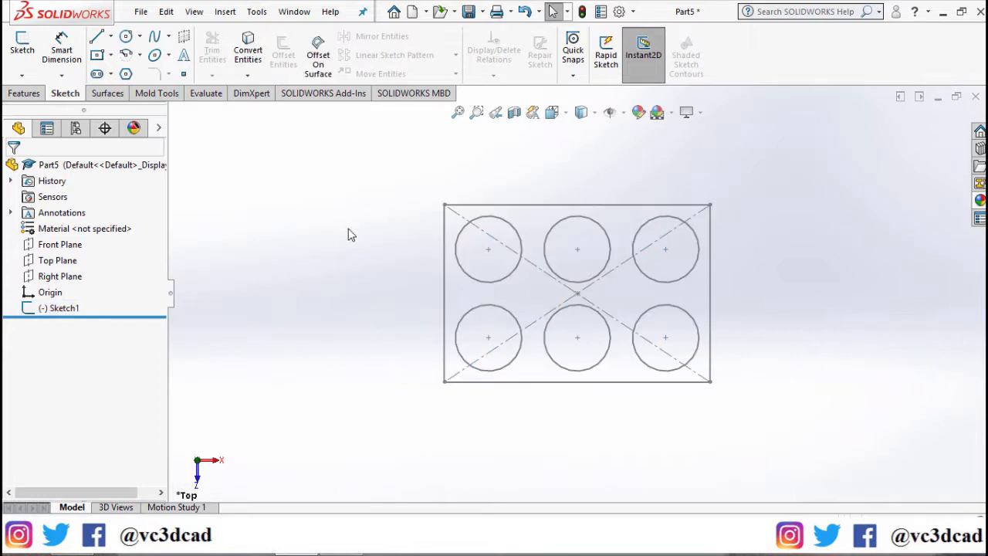
middle_drag(444, 405, 440, 198)
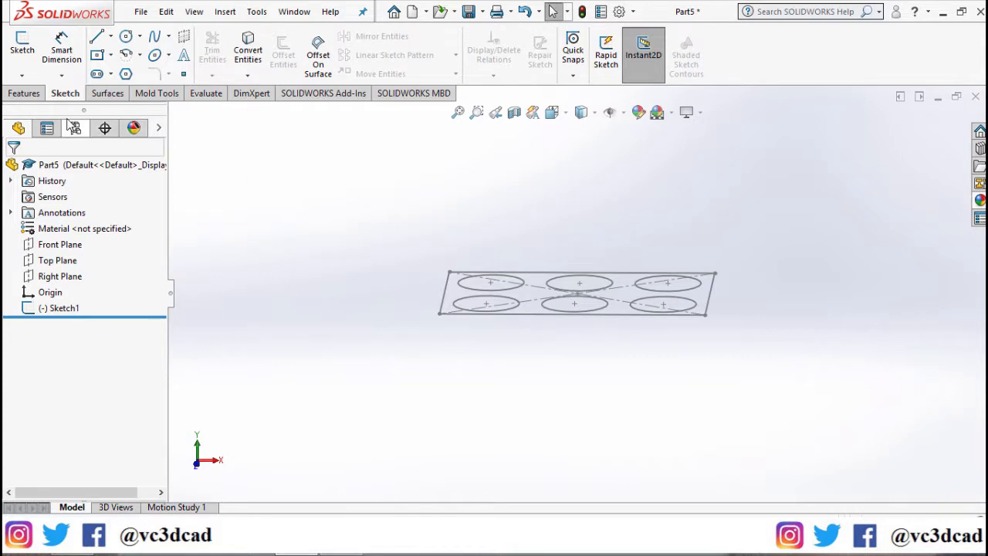
click(23, 93)
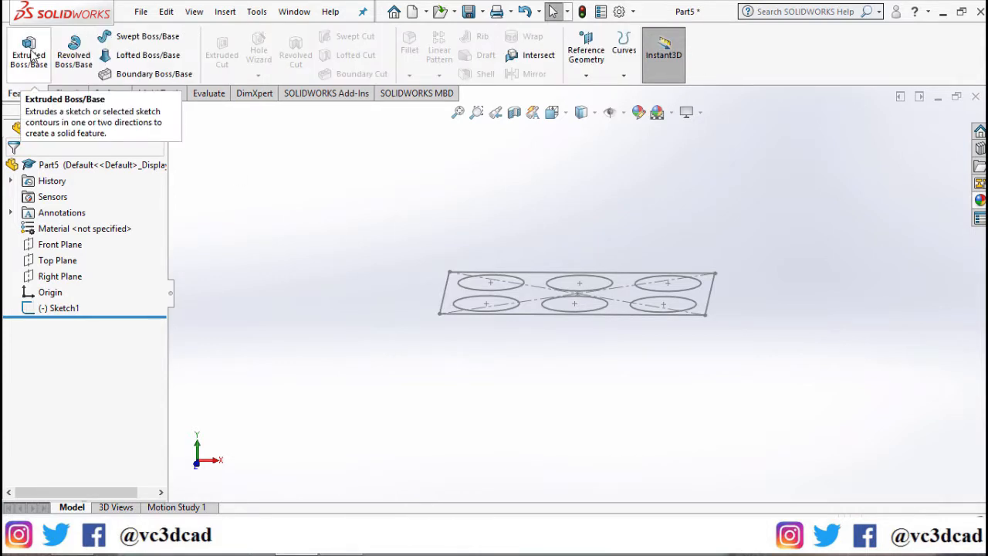
click(31, 52)
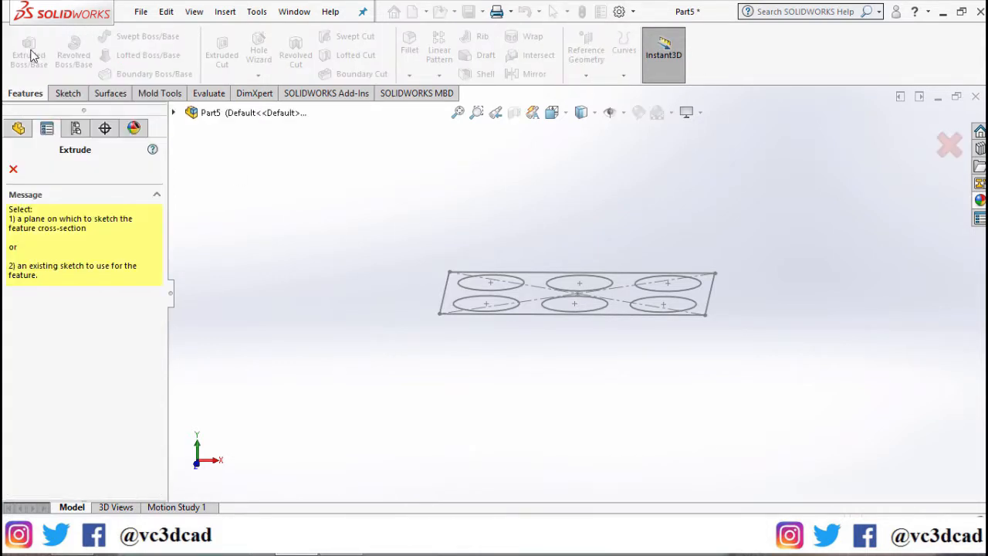
click(175, 113)
click(232, 256)
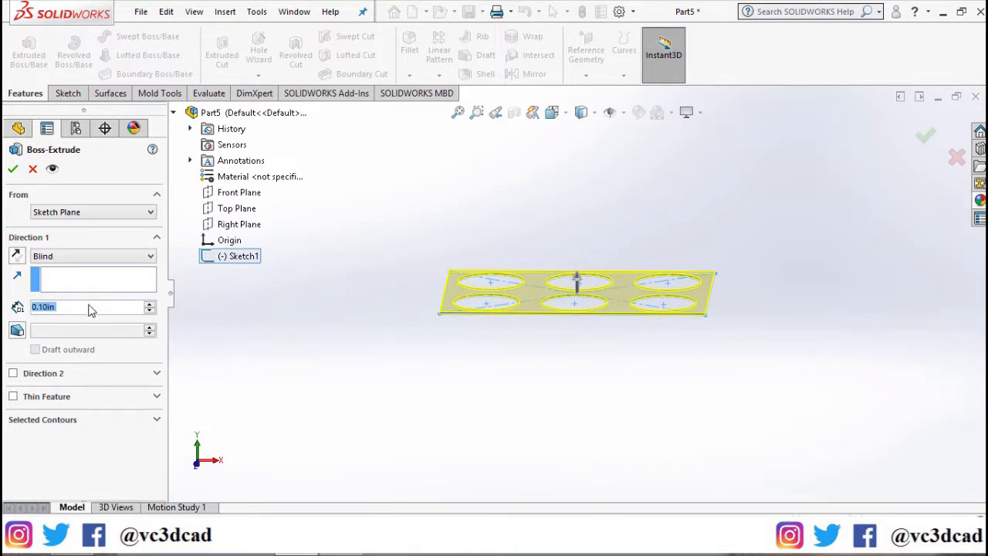
click(13, 168)
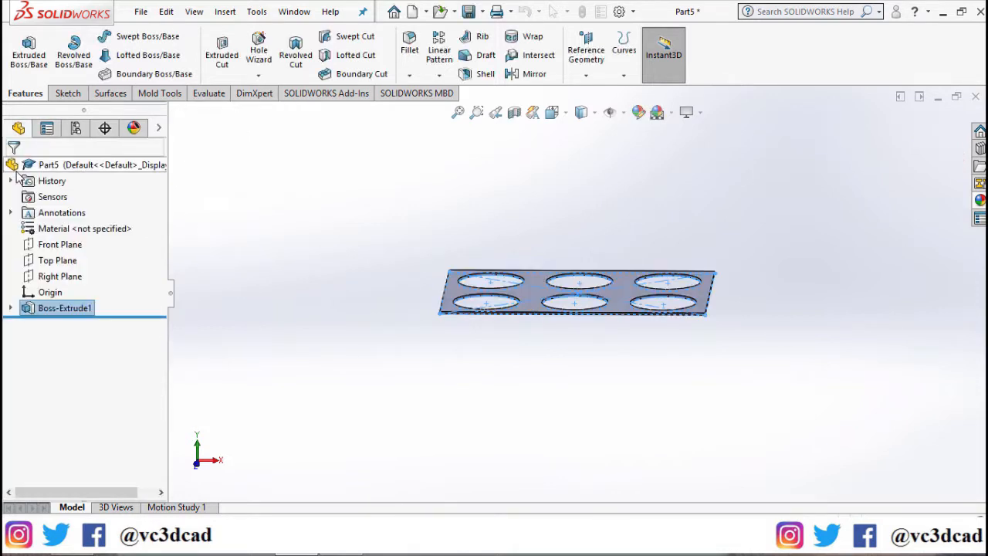
click(307, 333)
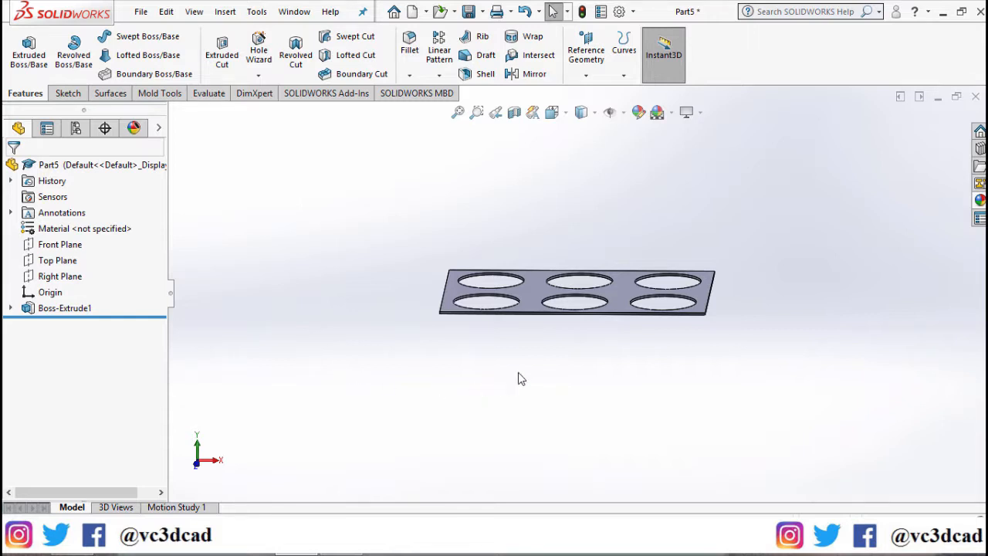
Step: Start a new sketch on the plate's upper face and orient the view normal to it
middle_drag(518, 373, 518, 406)
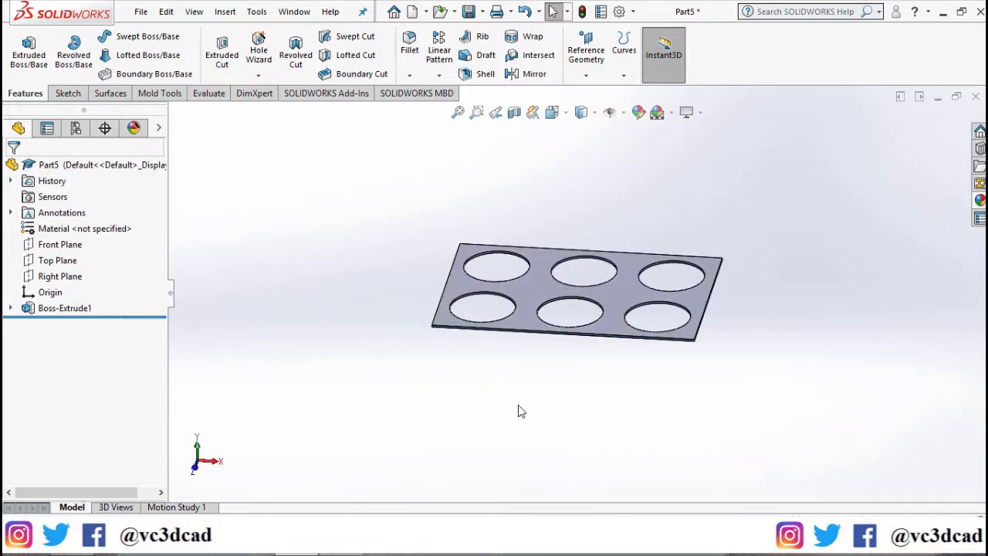
click(68, 92)
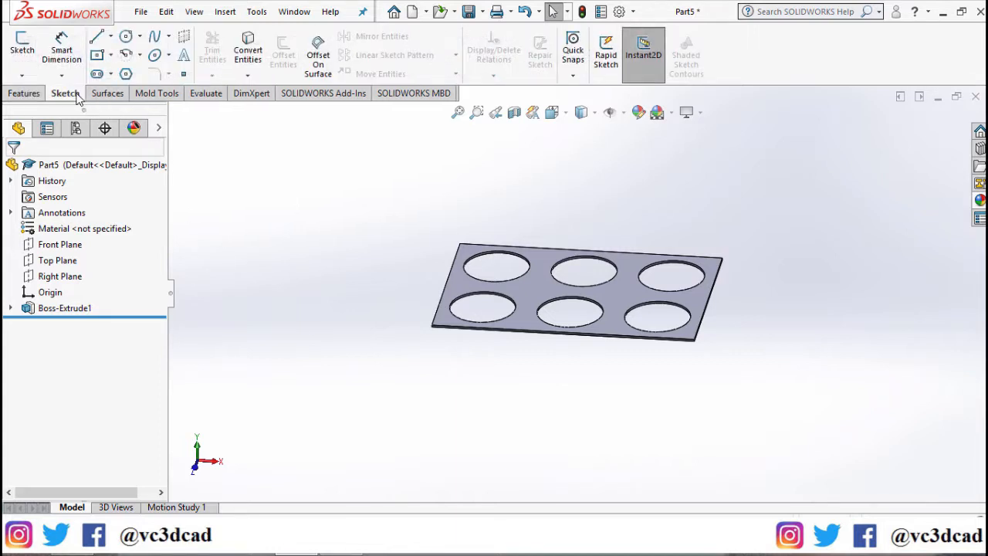
click(37, 50)
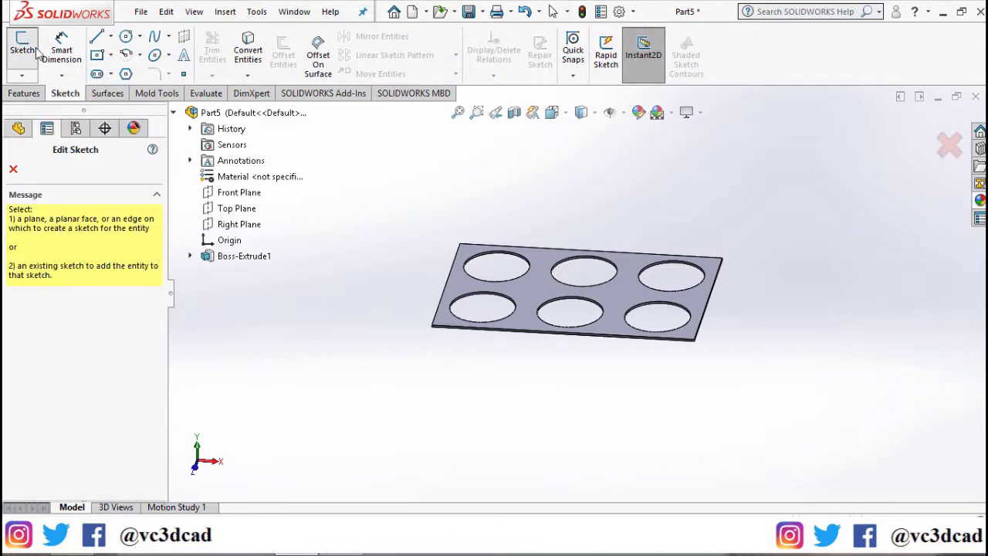
click(526, 291)
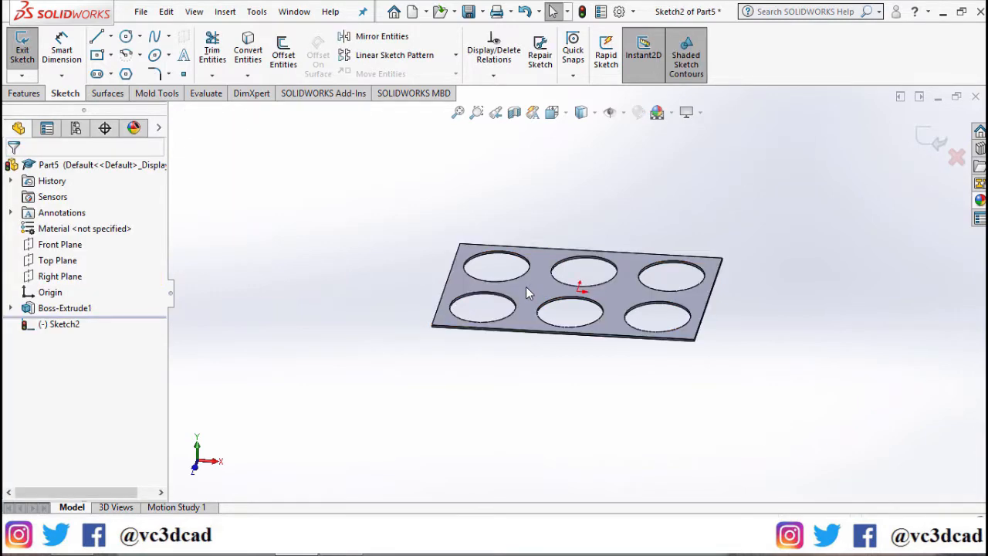
right_click(528, 293)
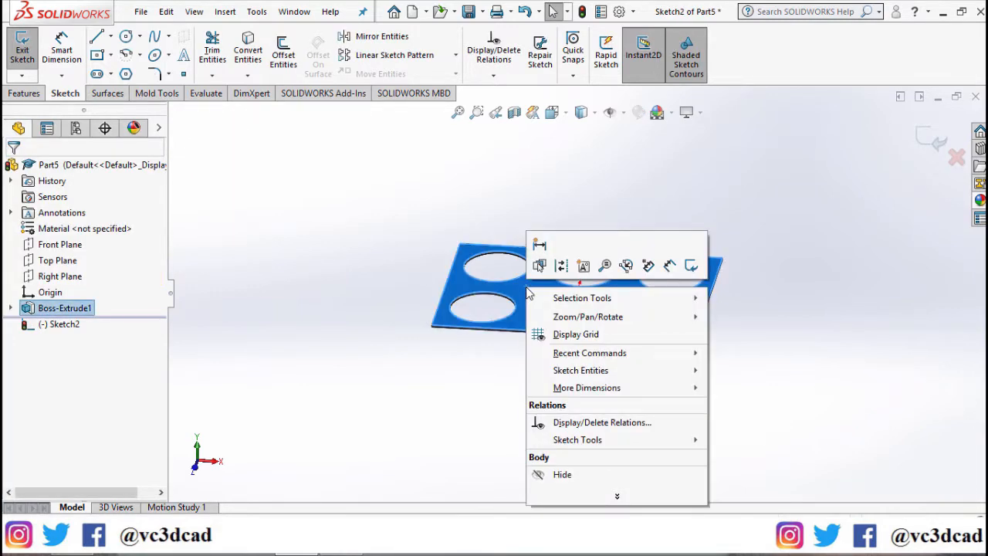
right_click(78, 325)
click(113, 307)
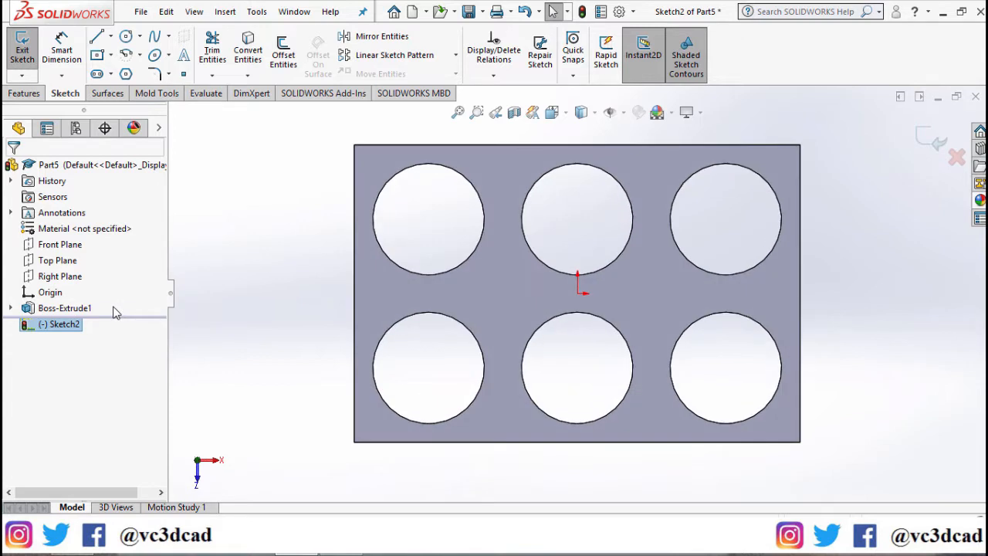
Step: Convert the rim edge of the hole at the plate's back-left corner into a sketch circle and exit the sketch
click(241, 44)
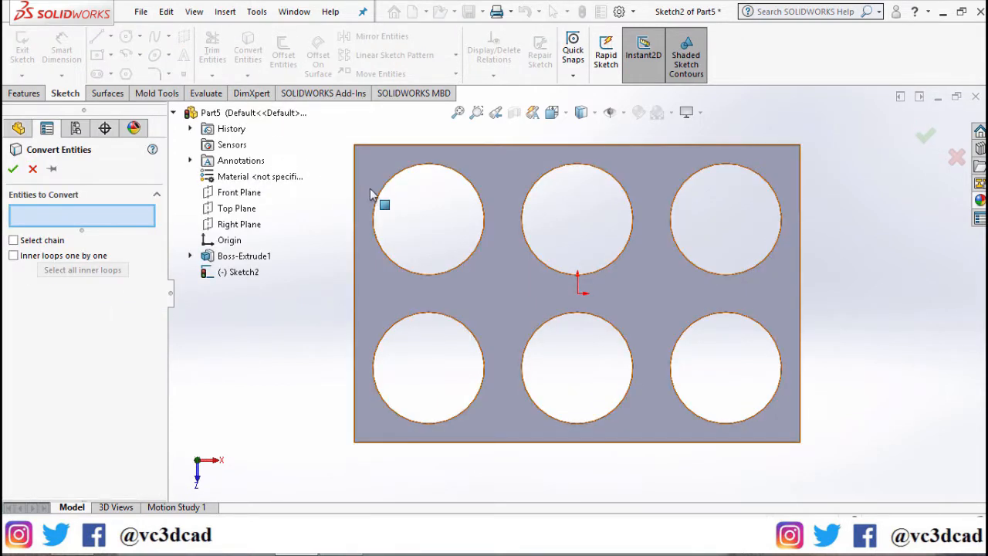
click(400, 176)
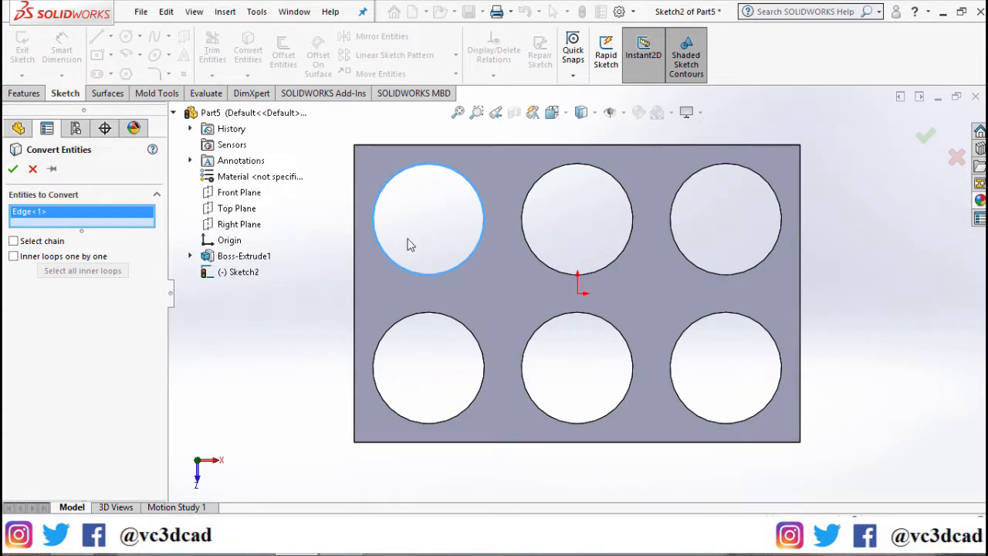
click(13, 169)
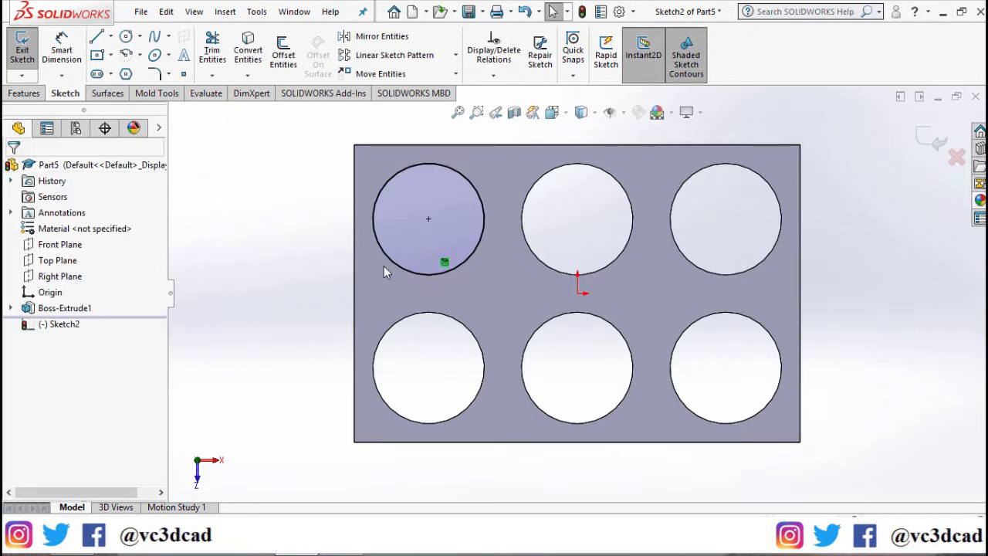
click(936, 142)
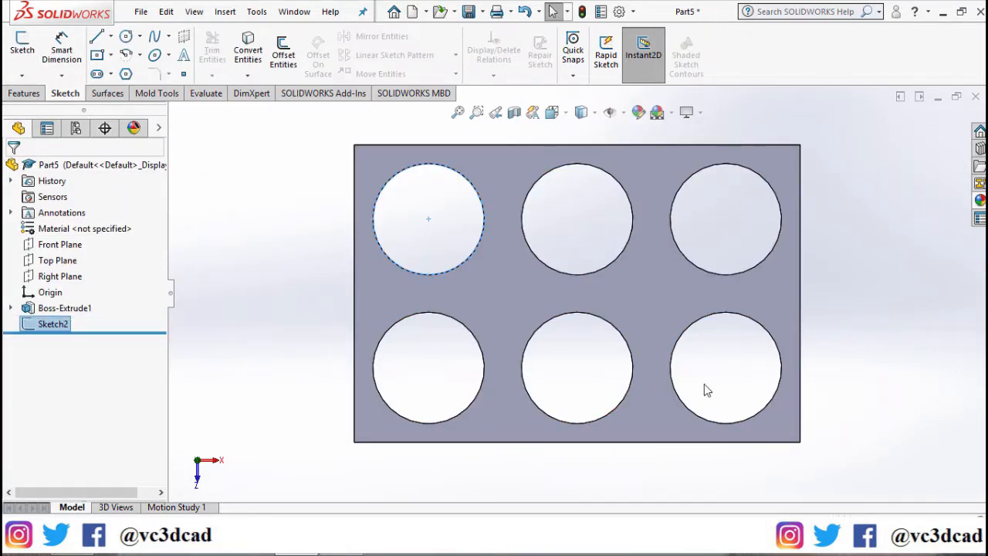
Step: Create a reference plane parallel to the Front Plane and coincident with the converted circle's centre point
middle_drag(613, 401, 616, 260)
scroll(496, 400, down, 1)
click(494, 394)
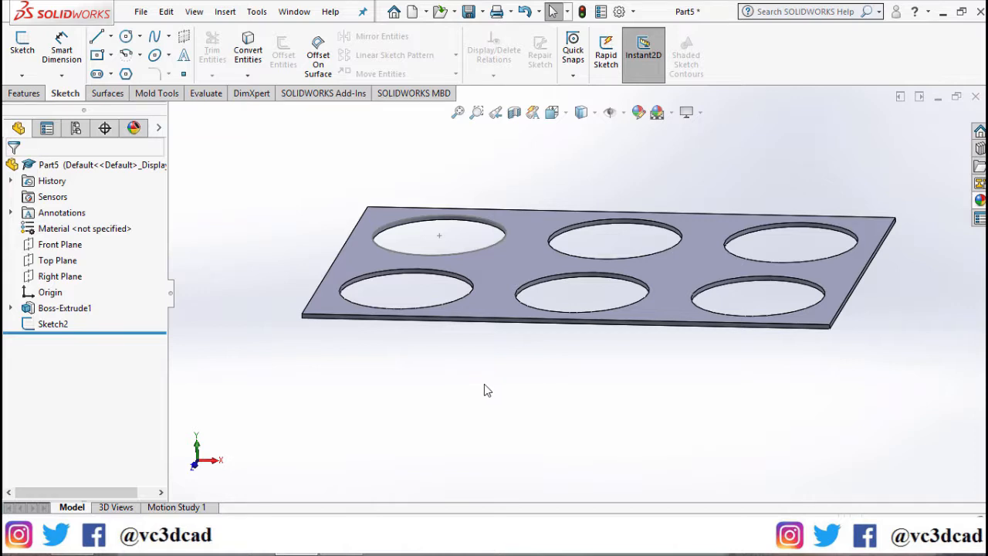
middle_drag(484, 385, 484, 392)
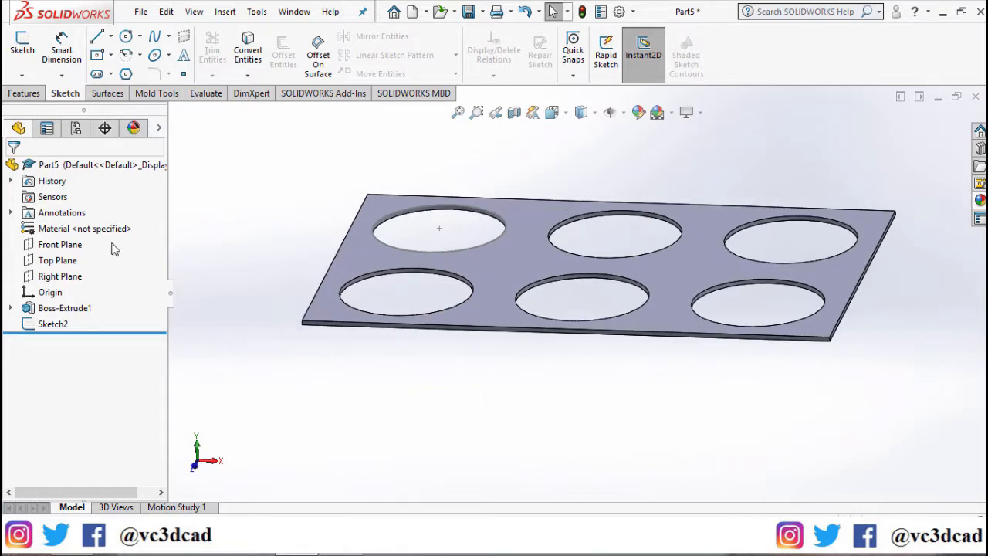
click(85, 244)
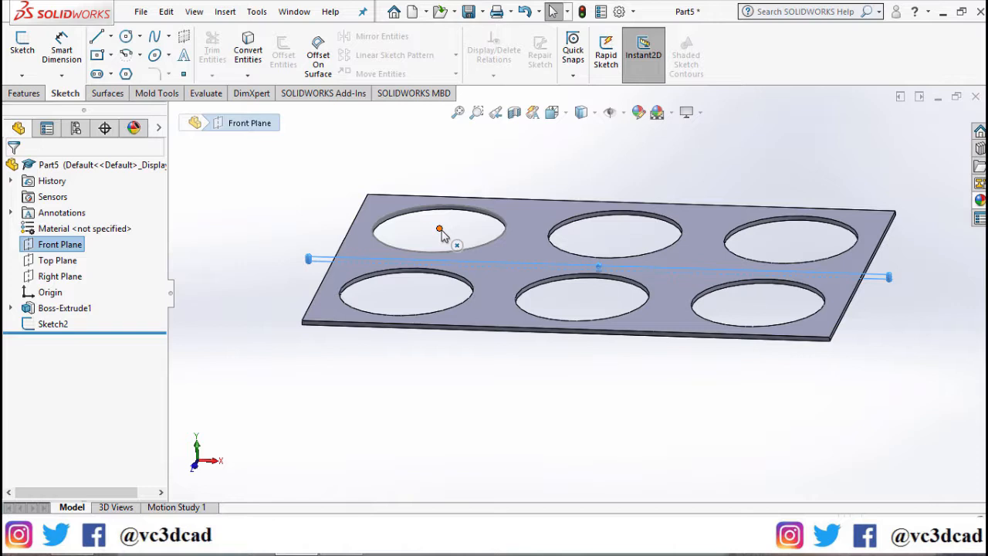
click(434, 393)
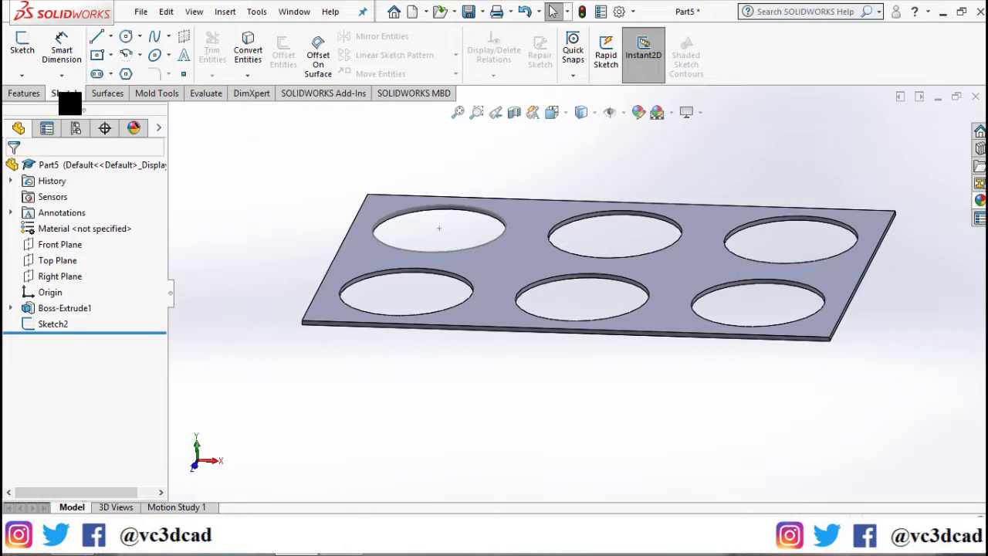
click(34, 95)
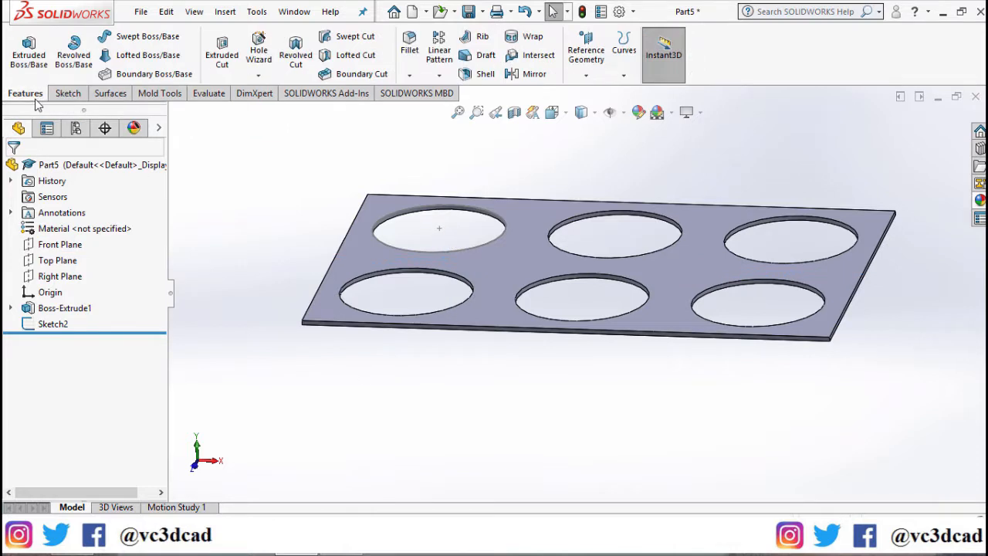
click(586, 75)
click(597, 93)
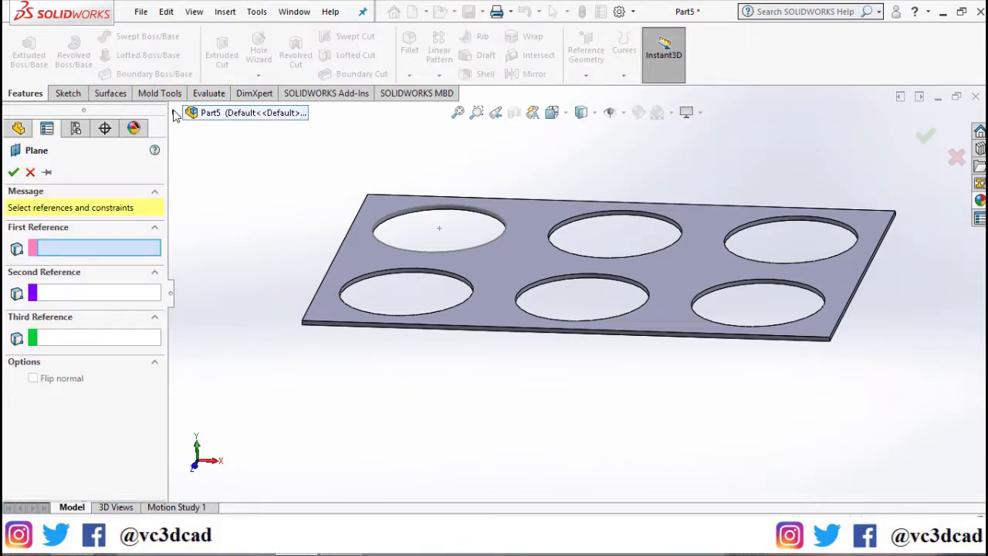
click(174, 114)
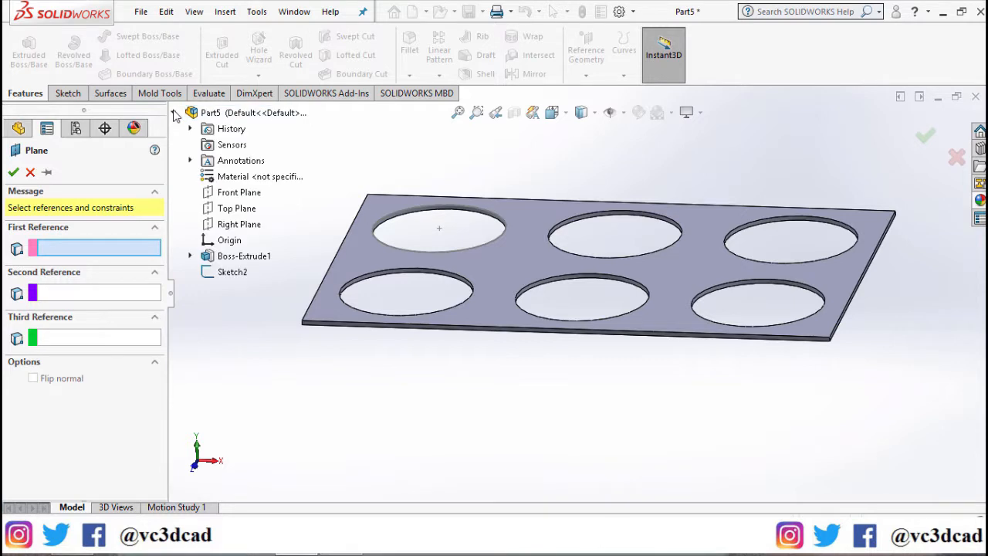
click(232, 193)
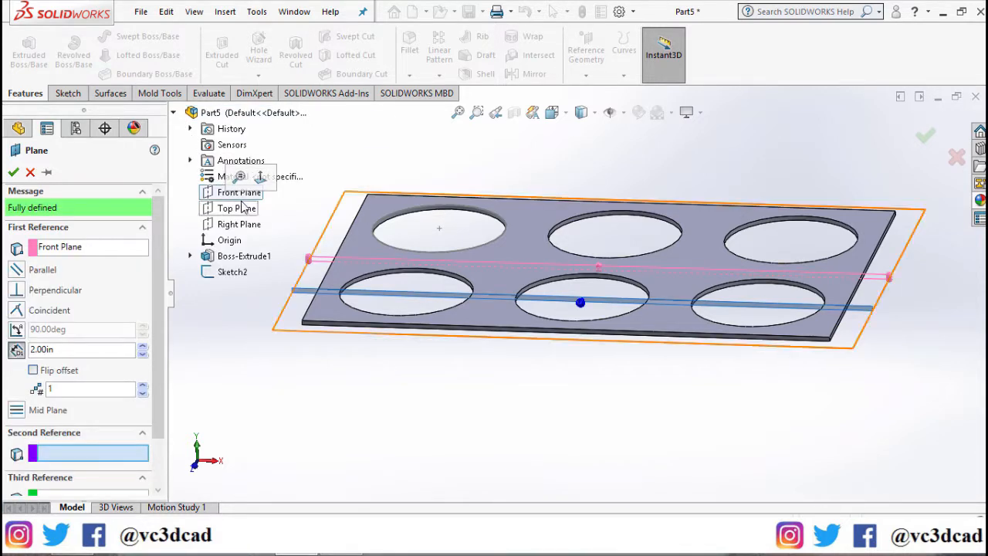
click(440, 230)
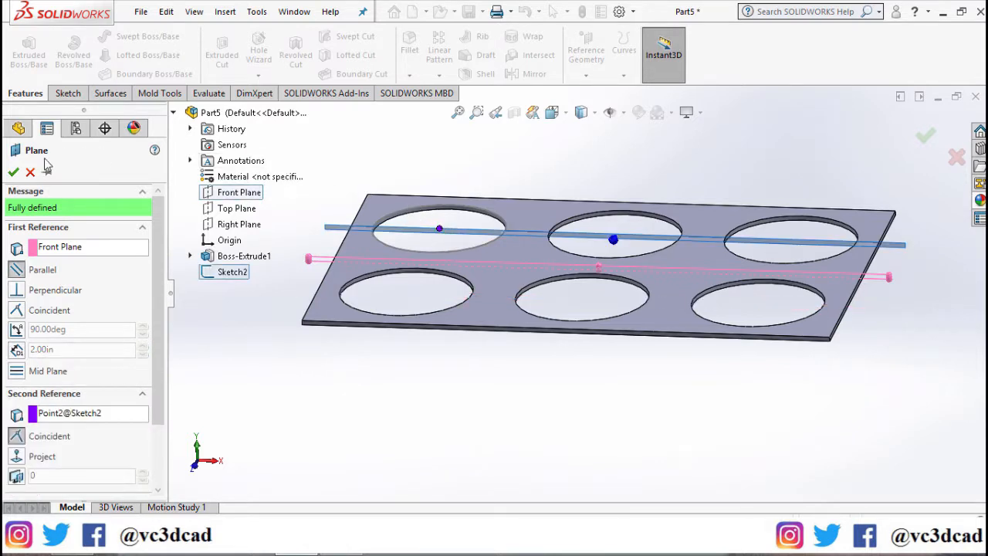
click(13, 171)
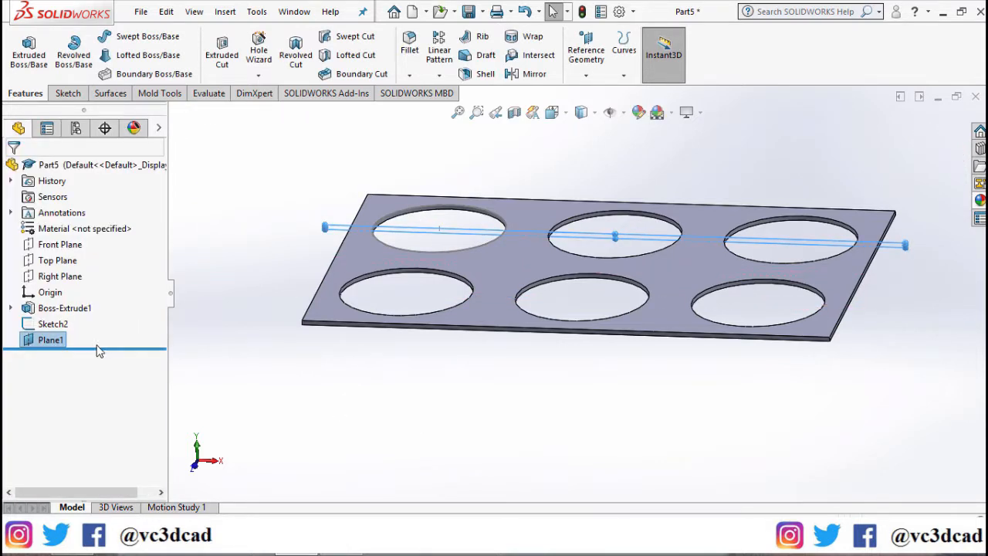
Step: Start a sketch on the new reference plane and orient the view normal to it
right_click(58, 339)
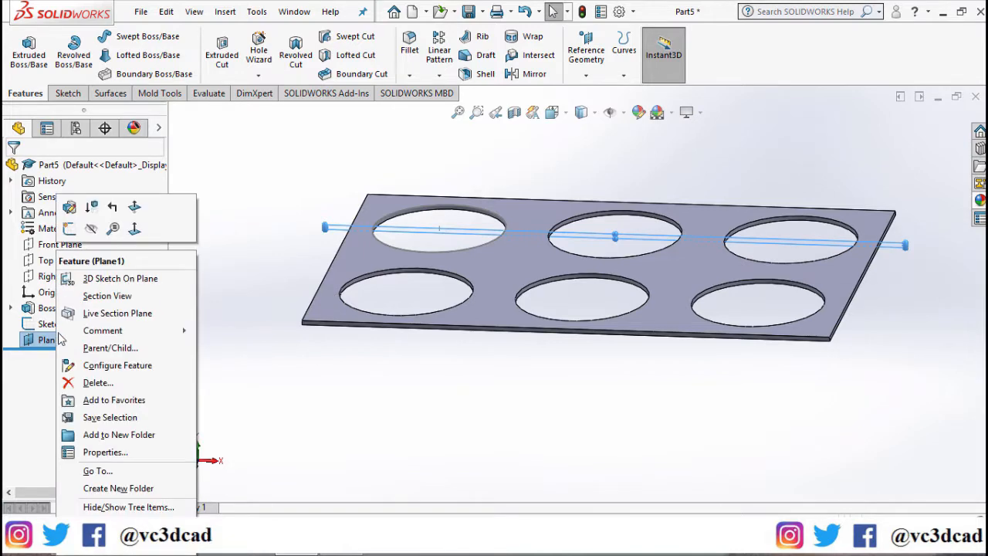
click(70, 229)
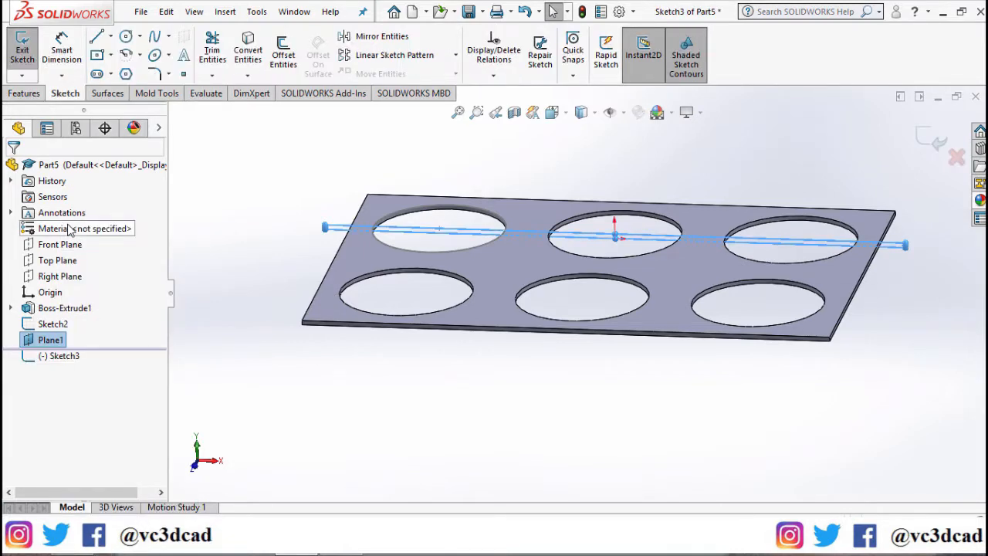
right_click(57, 357)
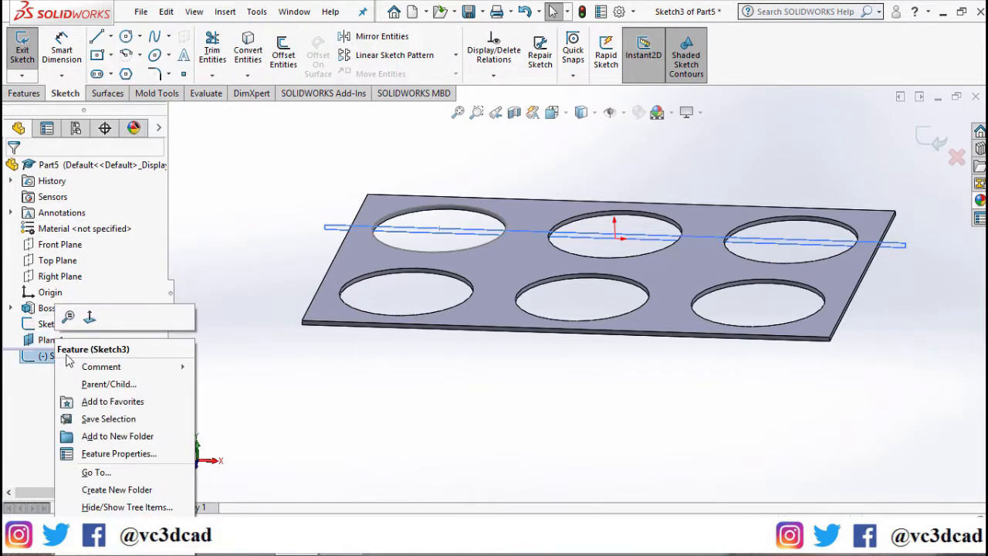
click(96, 322)
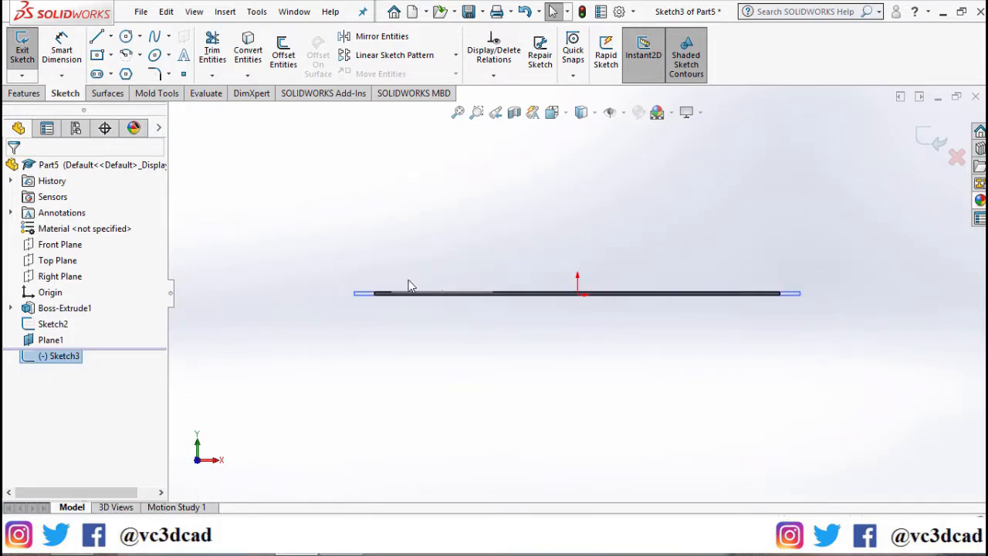
Step: Change the part's display style to Hidden Lines Visible around the converted circle's hole
scroll(448, 284, down, 4)
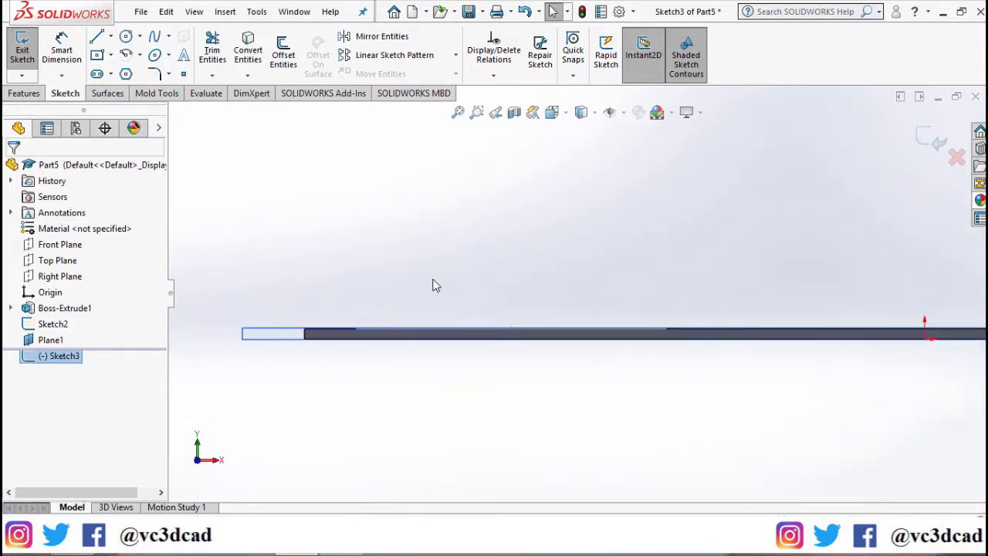
click(583, 112)
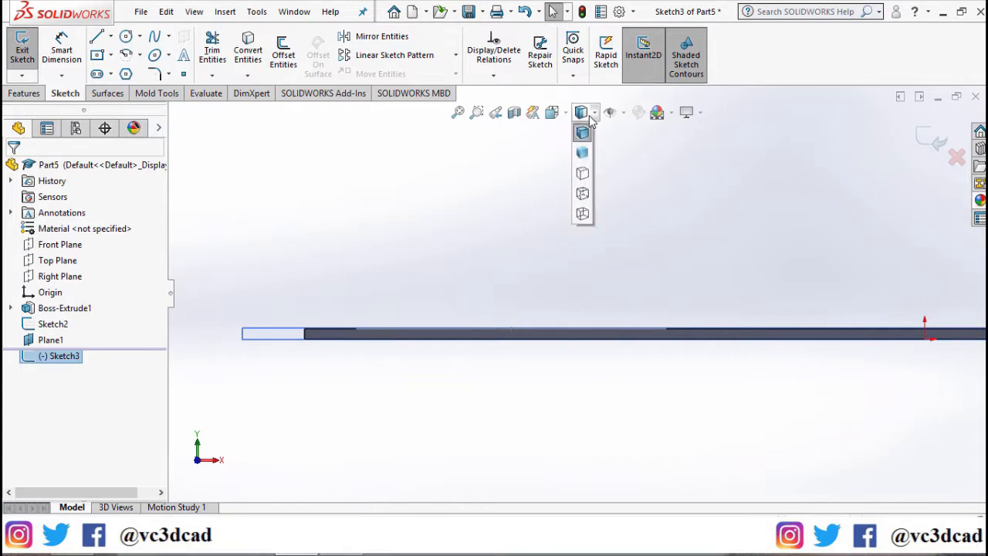
click(584, 194)
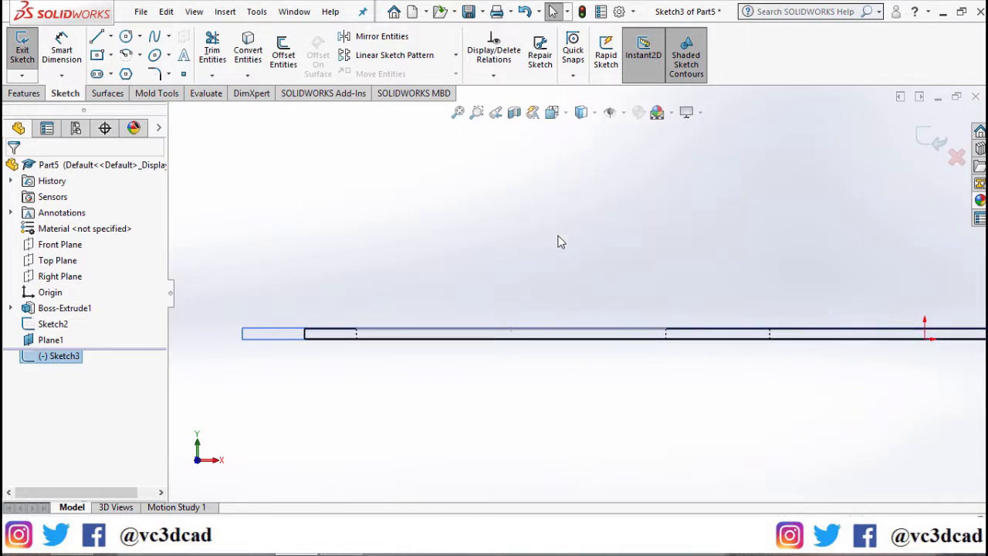
scroll(495, 278, down, 1)
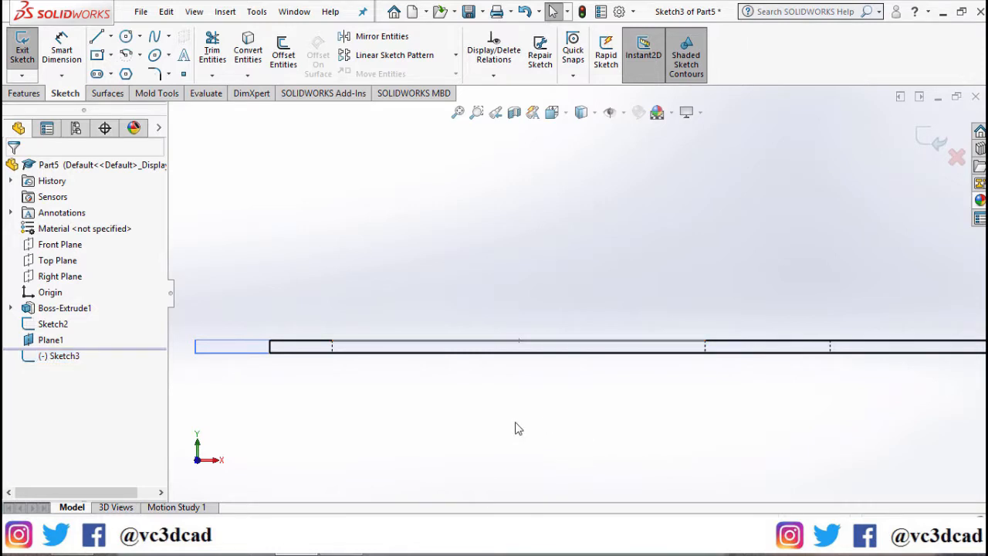
Step: Sketch a vertical centerline about 1.38 in long upward from the converted circle's centre on the plate's upper surface
click(110, 37)
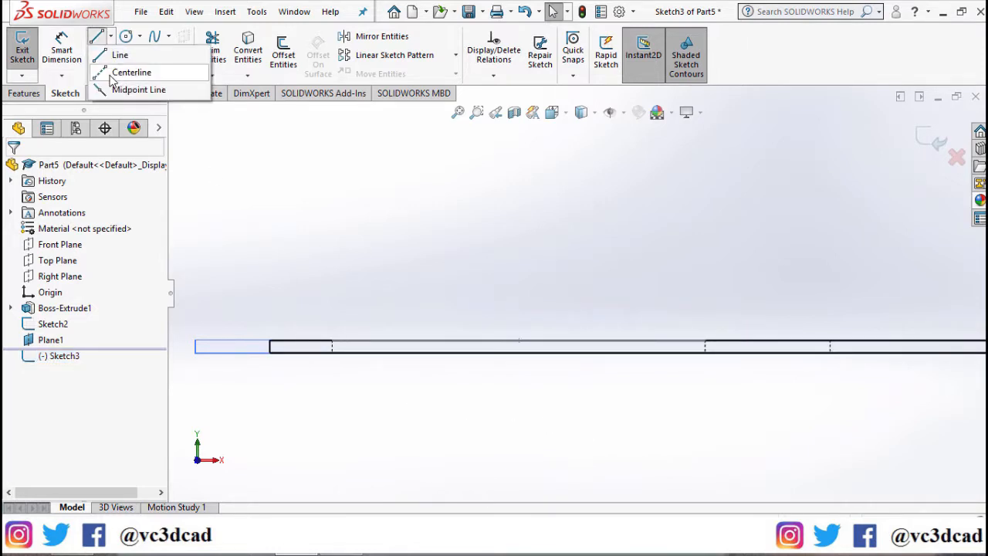
click(113, 74)
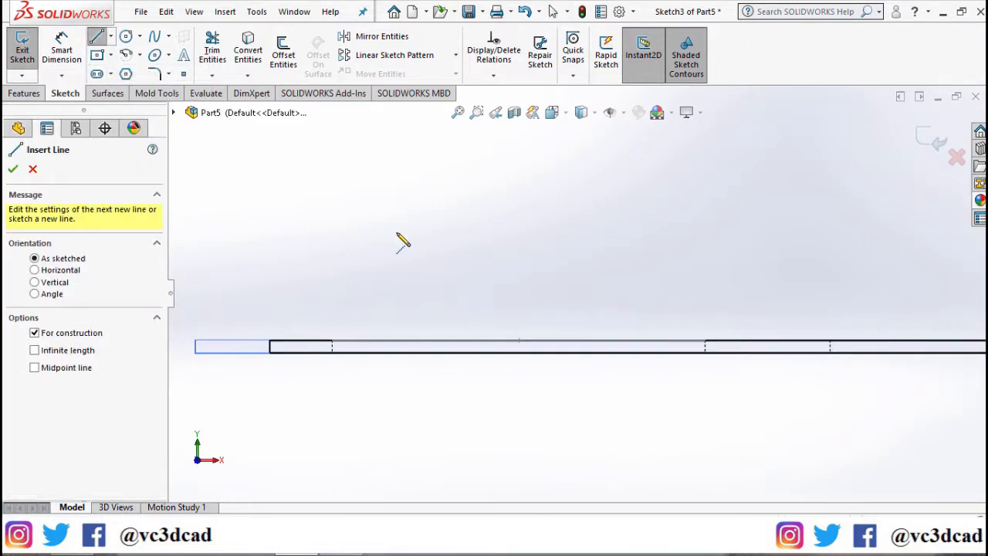
click(519, 341)
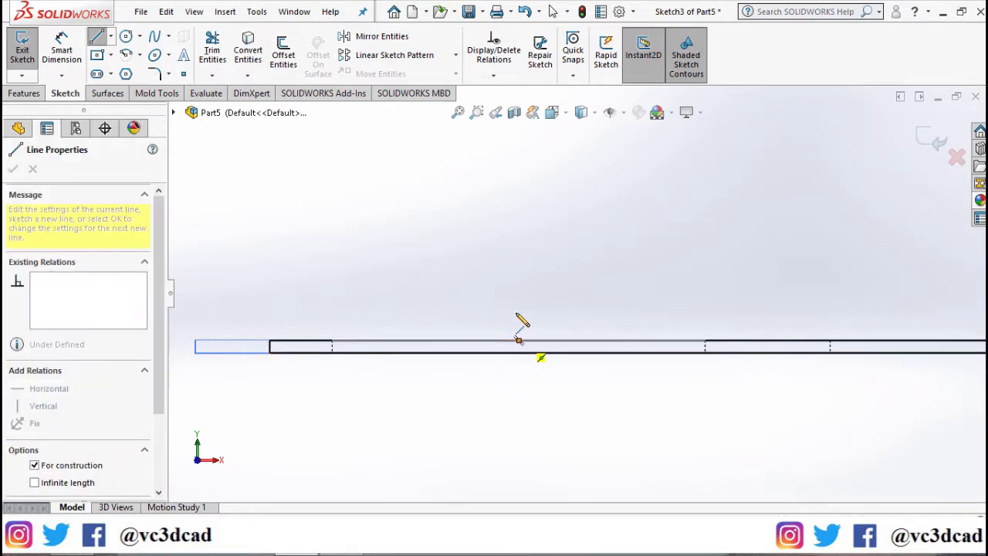
click(519, 170)
Step: Dimension the vertical centerline's length as 1.25 in
click(65, 50)
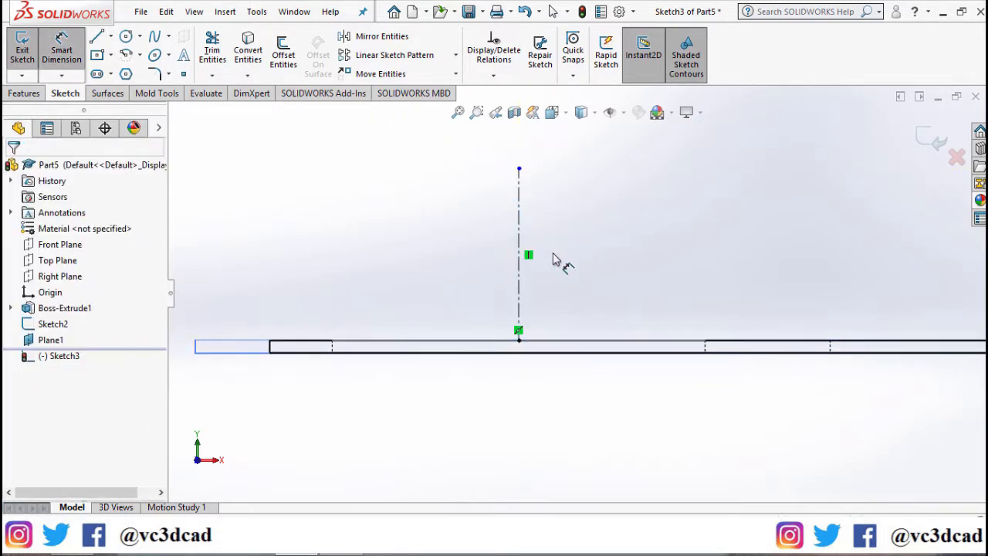
click(519, 226)
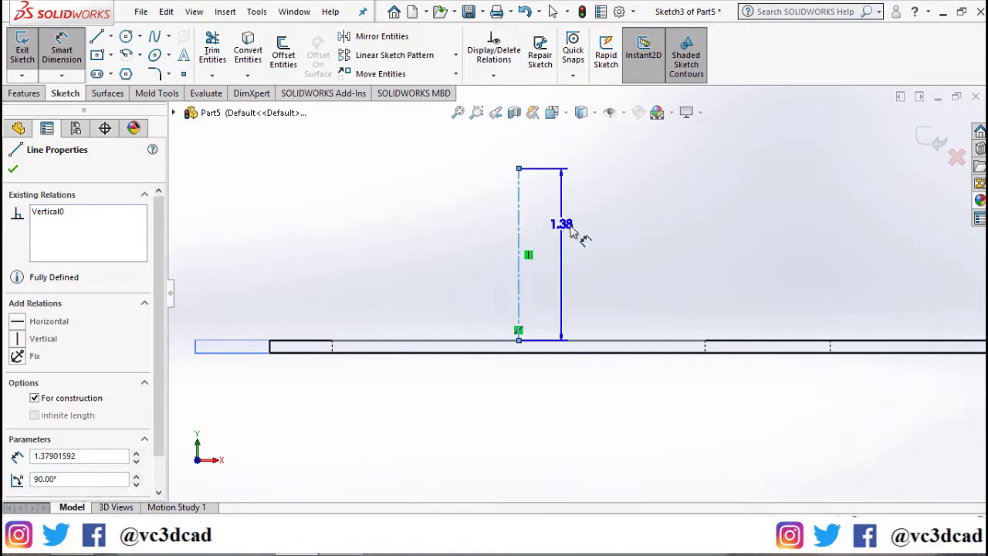
click(594, 261)
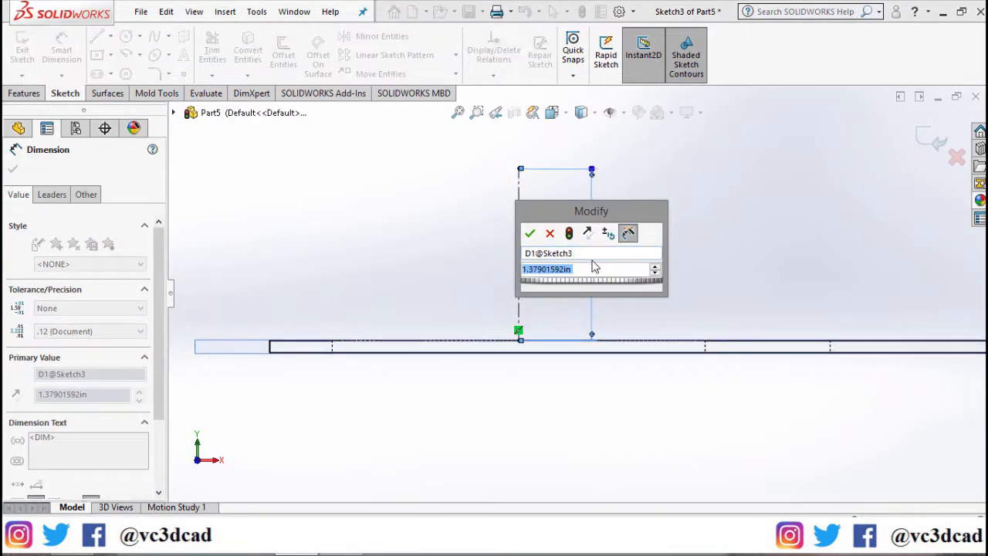
text(1.25)
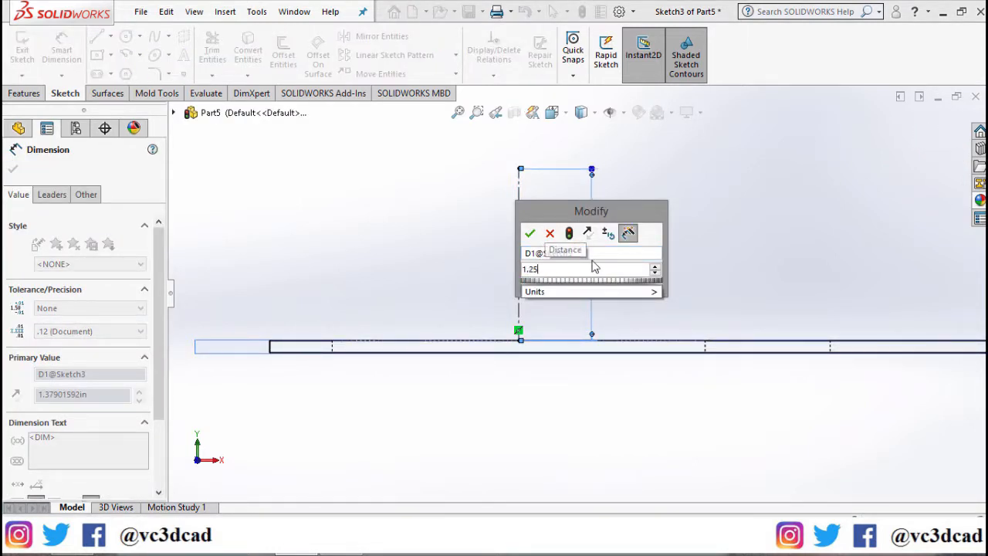
key(Return)
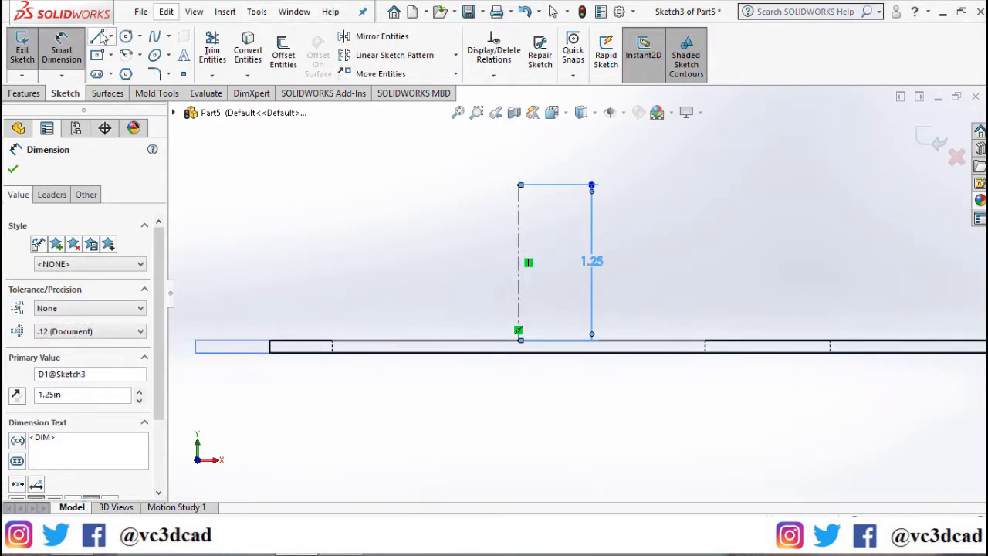
Step: Draw a horizontal line about 0.94 in long to the left from the centerline's upper endpoint
click(98, 37)
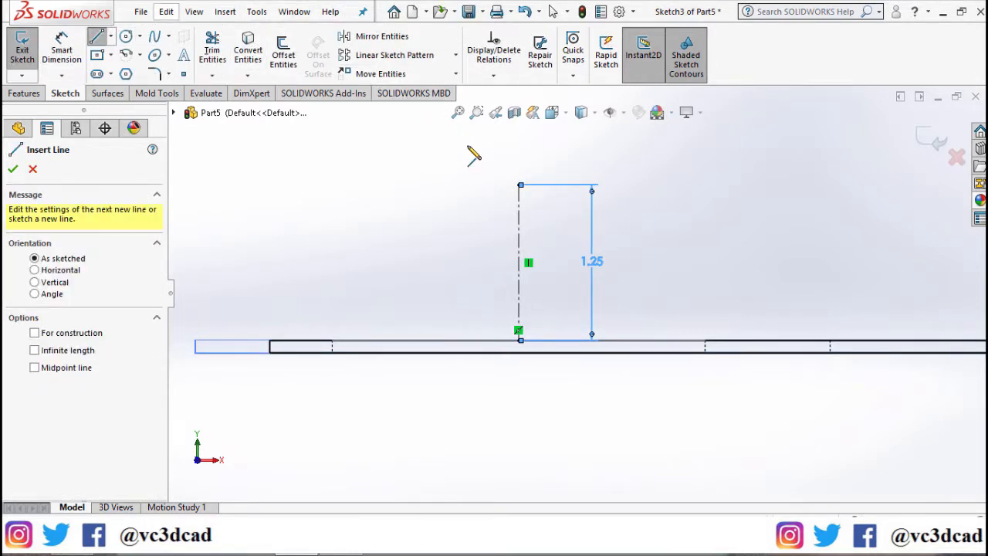
click(520, 185)
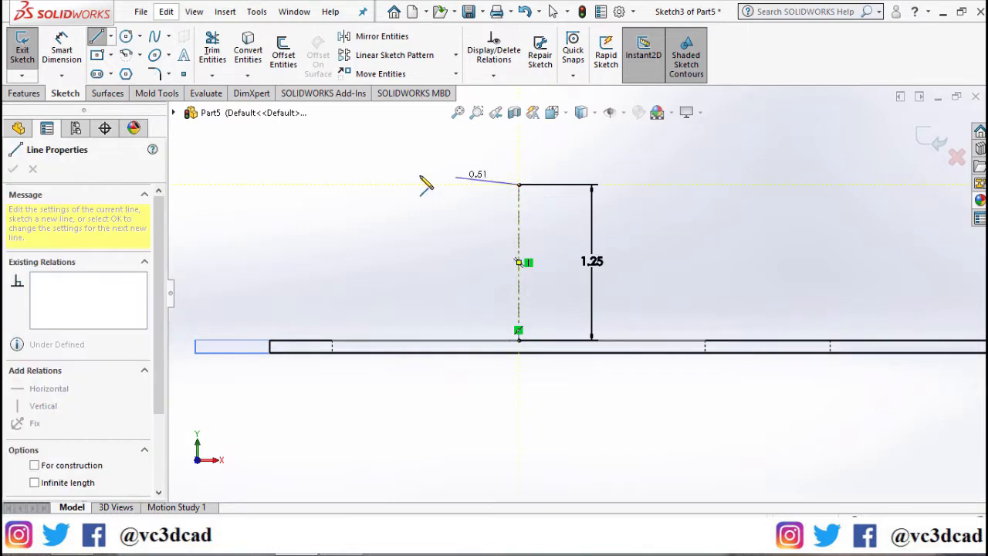
click(402, 185)
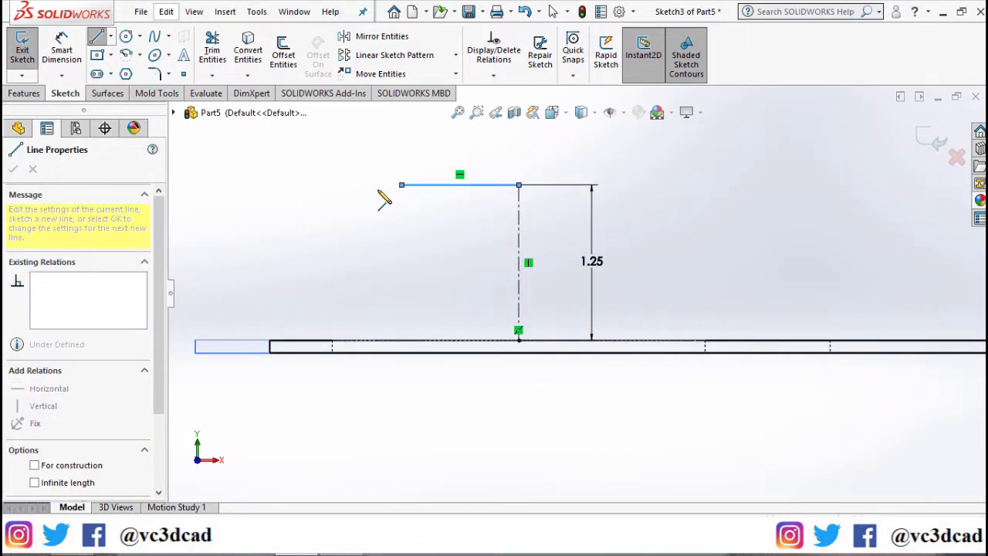
Step: Dimension the horizontal line's length as 1 in
click(62, 48)
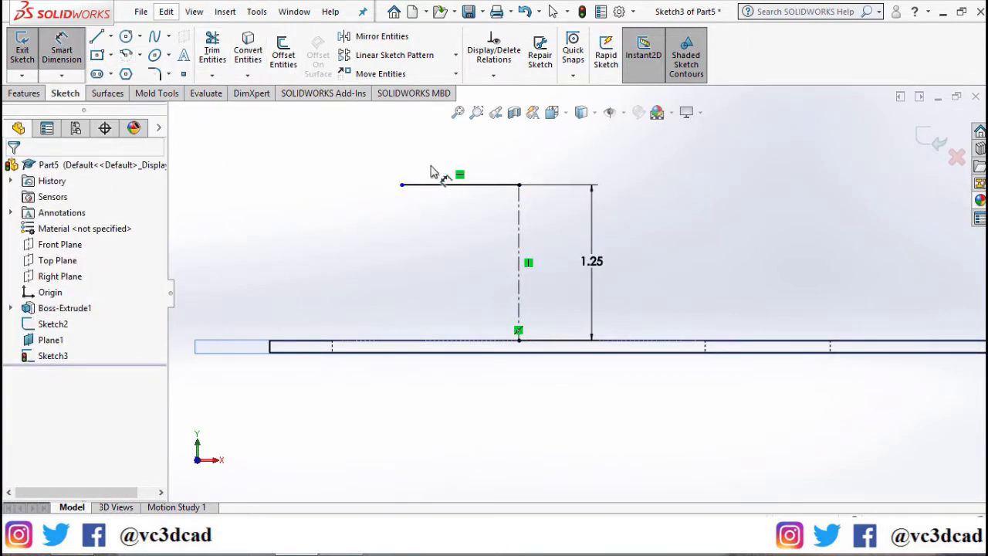
click(457, 185)
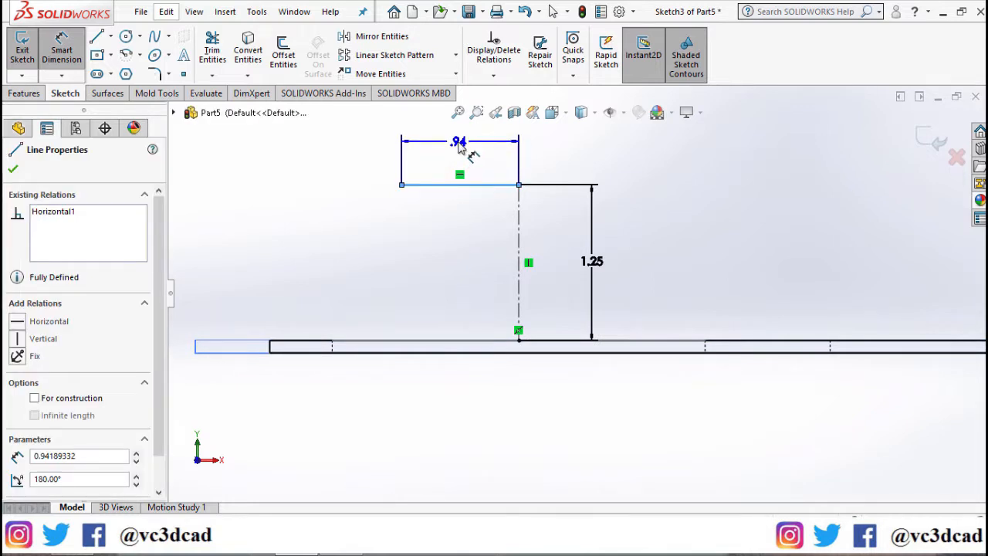
click(461, 153)
text(1)
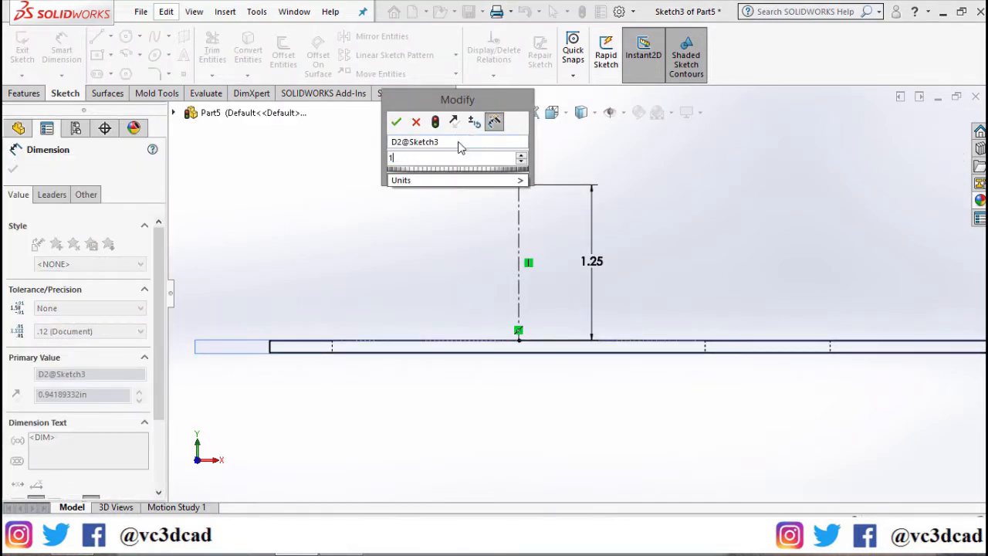
key(Return)
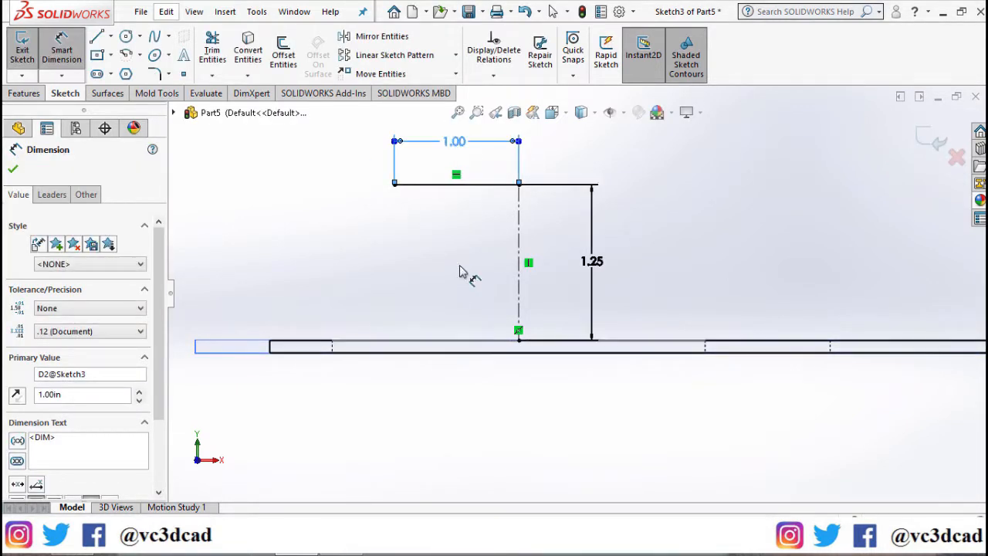
click(13, 171)
Step: Draw a slanted line from the horizontal line's left endpoint down to the plate's upper edge, just outside the hole
click(96, 36)
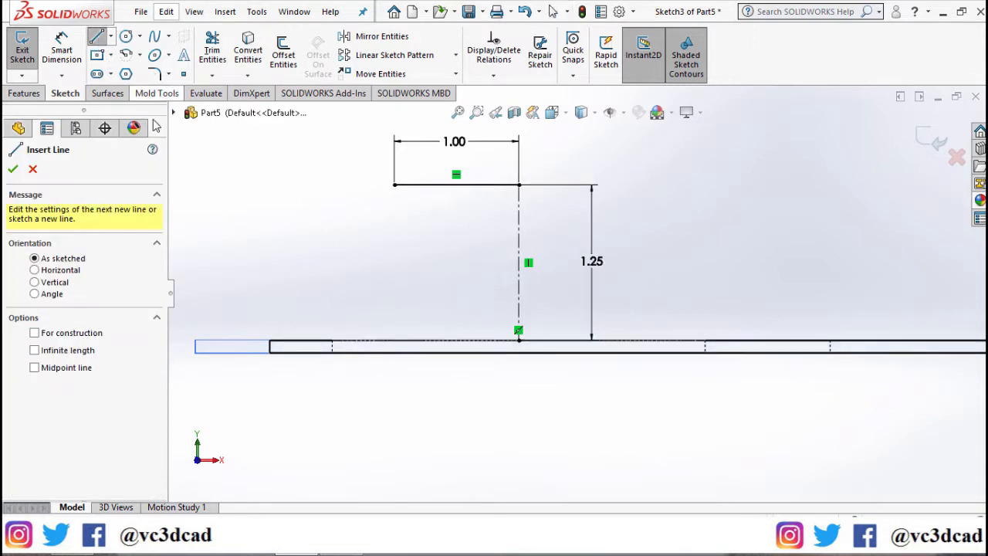
click(395, 185)
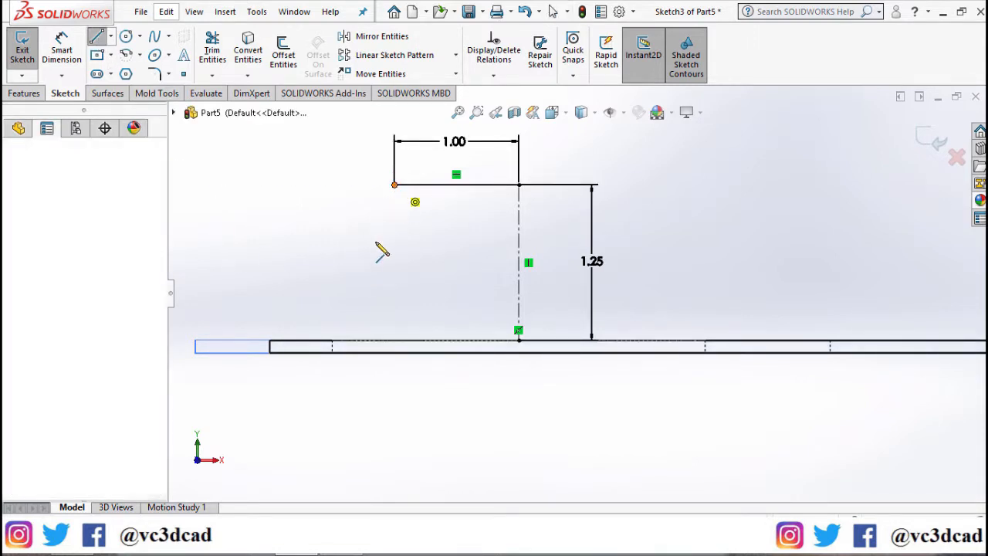
click(302, 342)
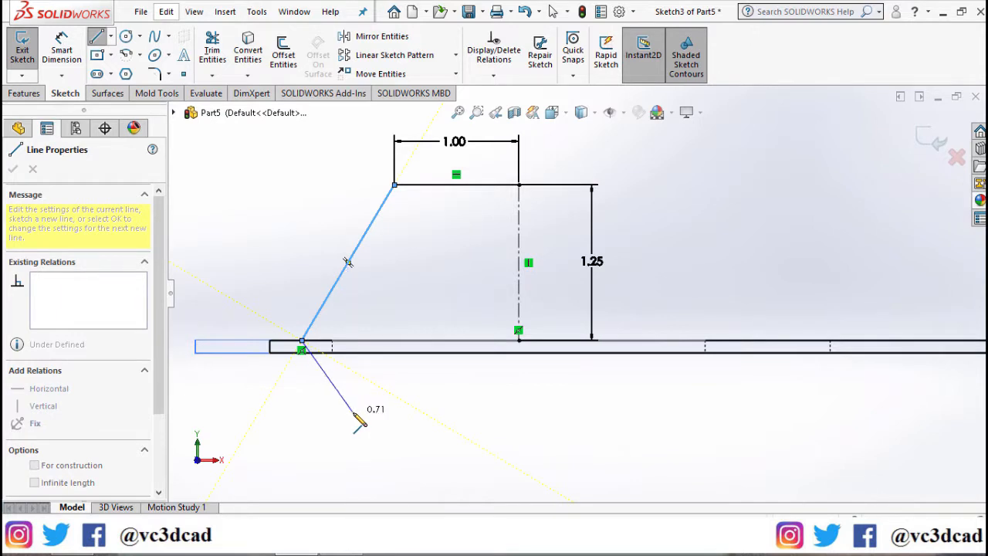
key(Escape)
Step: Add a Pierce relation between the slanted line's lower endpoint and the converted circle
click(300, 343)
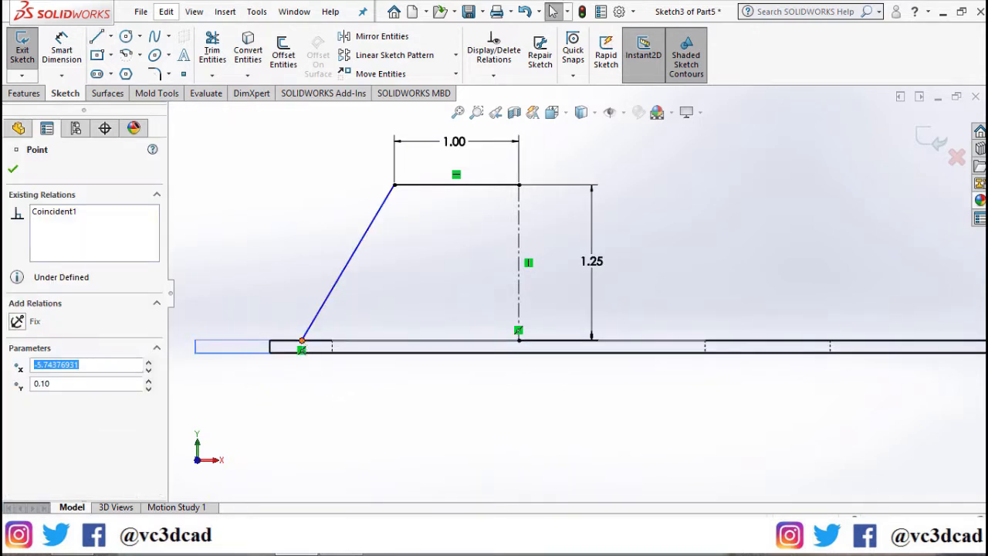
ctrl+click(361, 343)
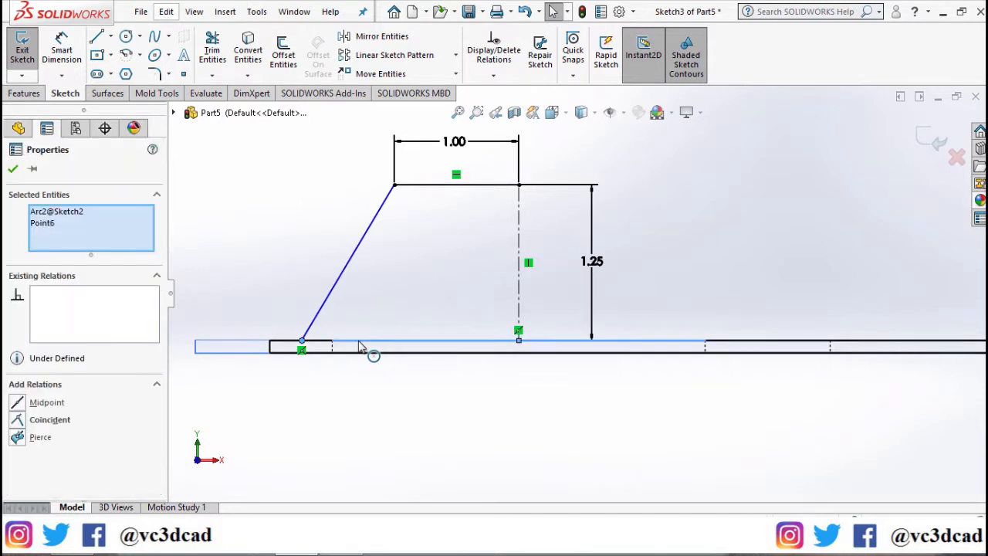
click(17, 437)
click(423, 415)
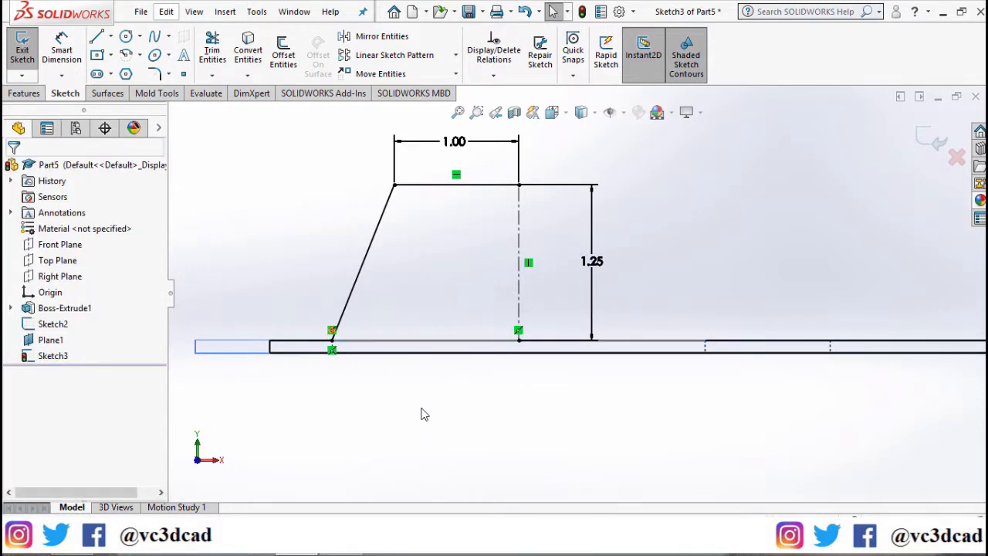
Step: Draw a 0.10 in vertical line from the slanted line's lower endpoint down to the plate's bottom edge
scroll(388, 312, down, 4)
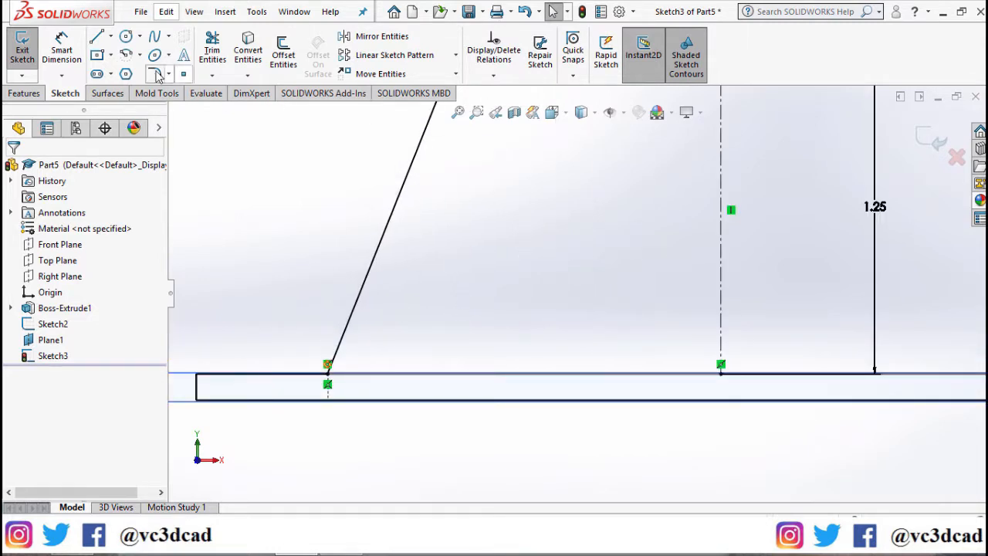
click(96, 36)
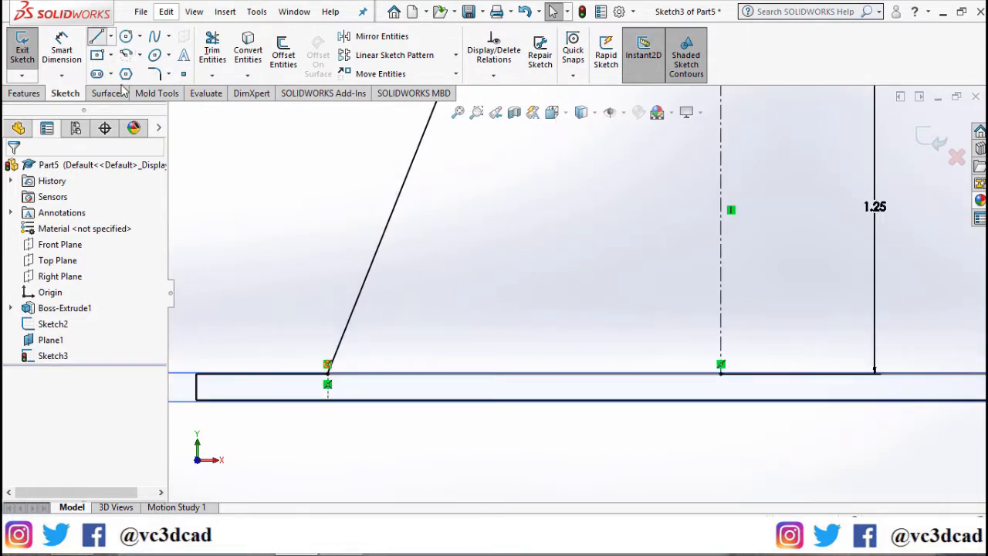
click(327, 375)
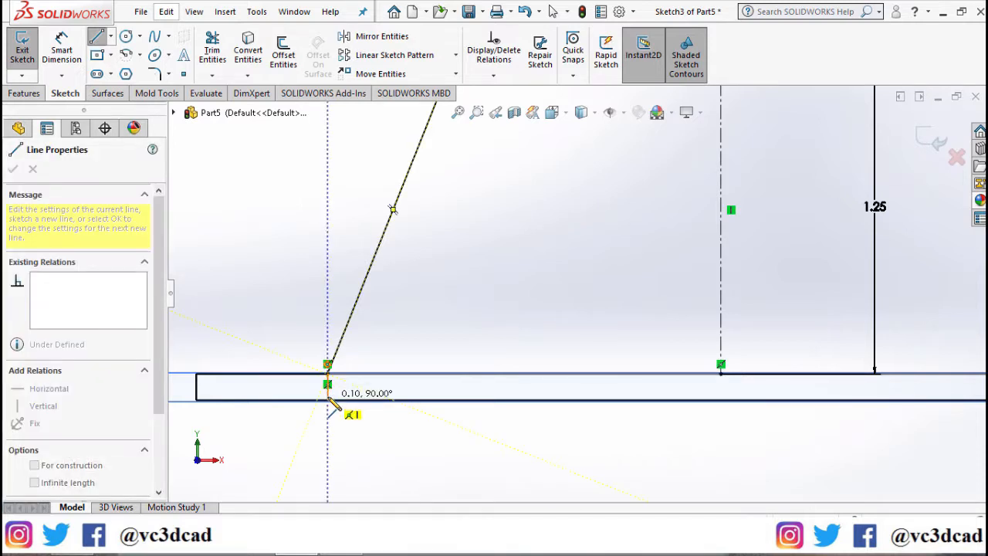
click(328, 399)
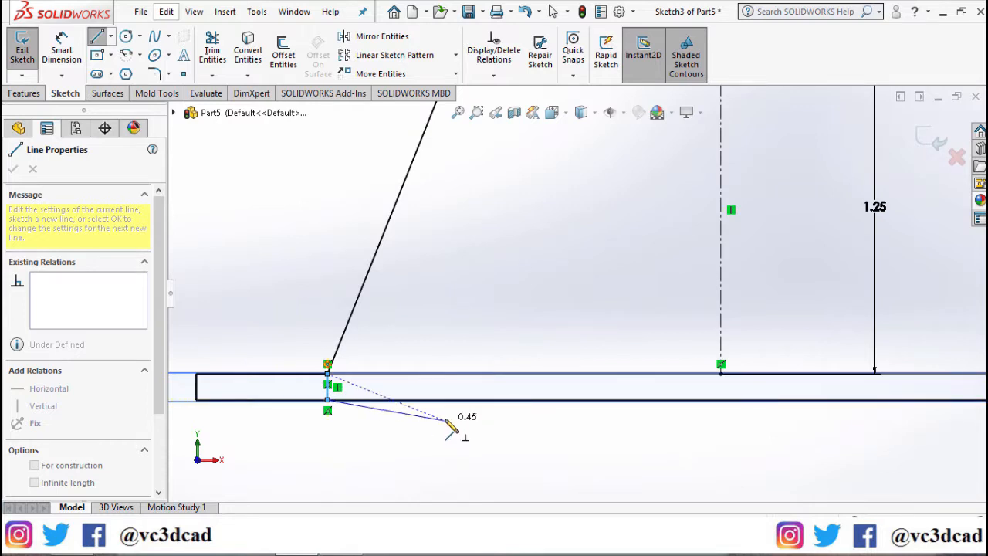
scroll(456, 433, up, 1)
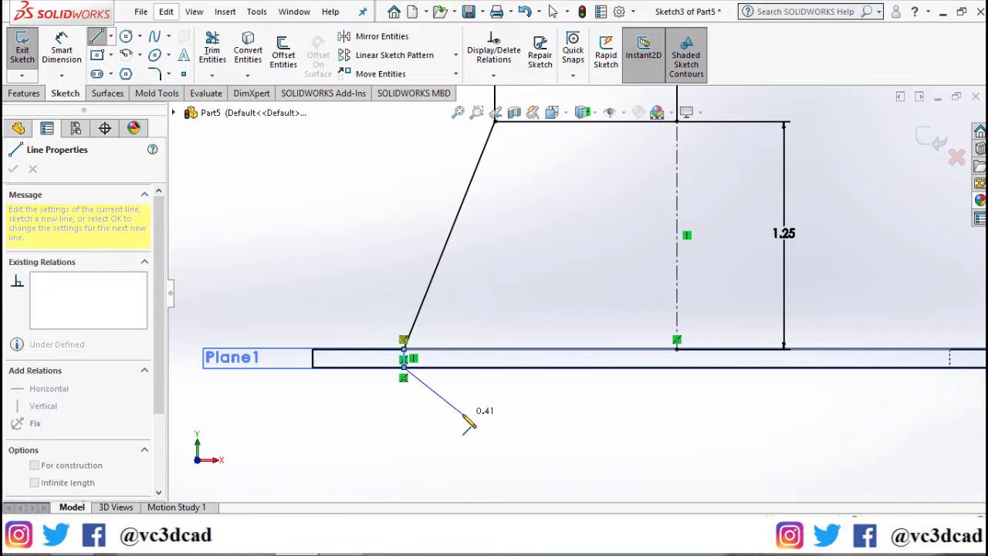
key(Escape)
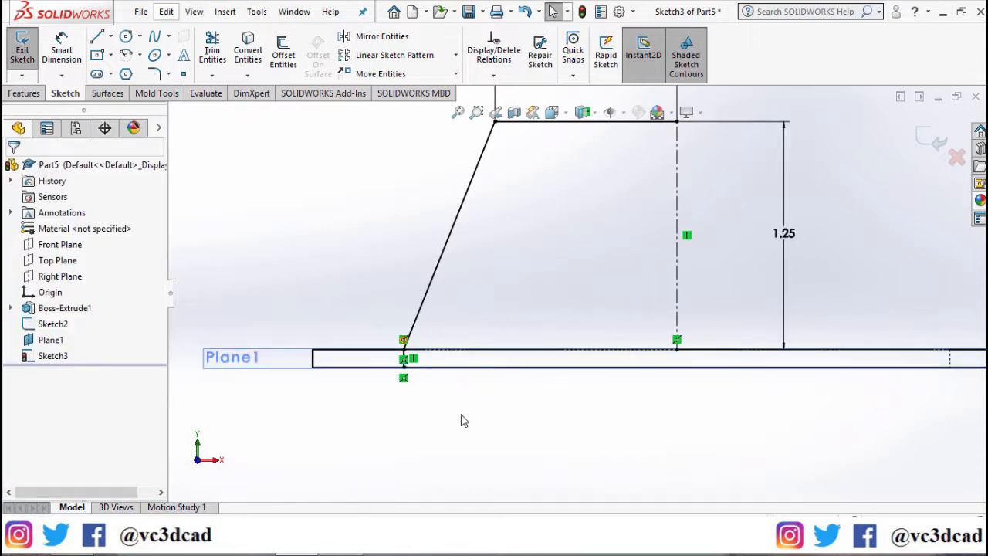
Step: Offset the chain of profile lines 0.10 in inward with the direction reversed
click(298, 61)
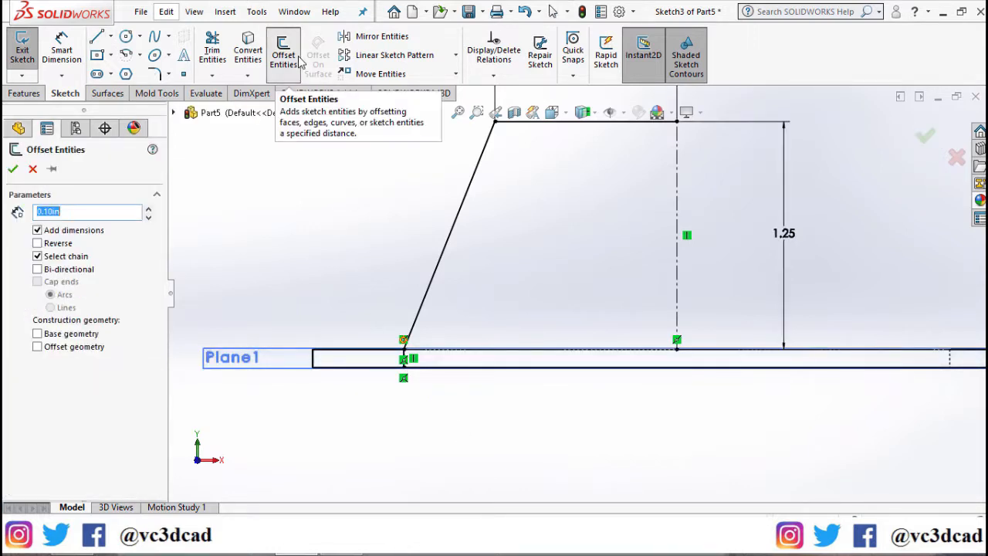
click(528, 127)
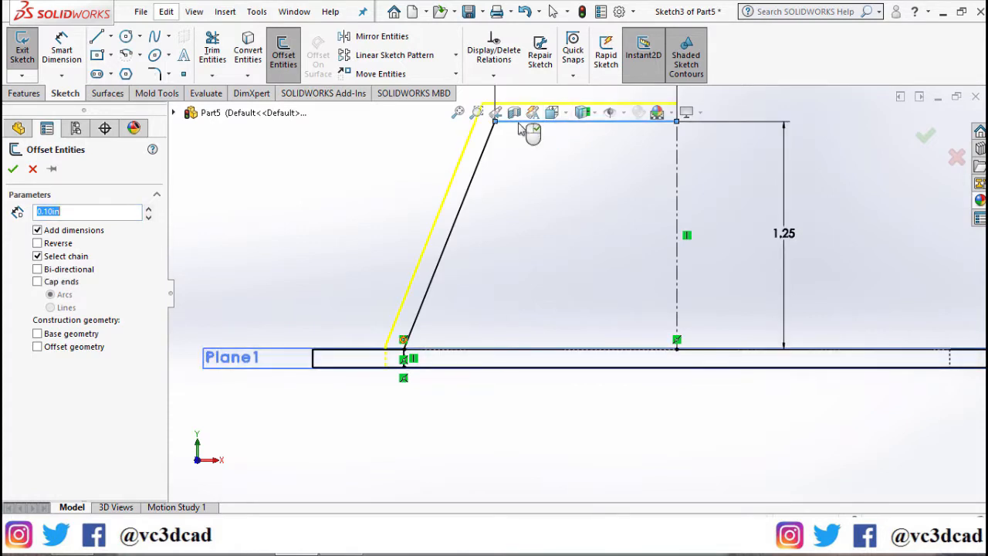
click(62, 244)
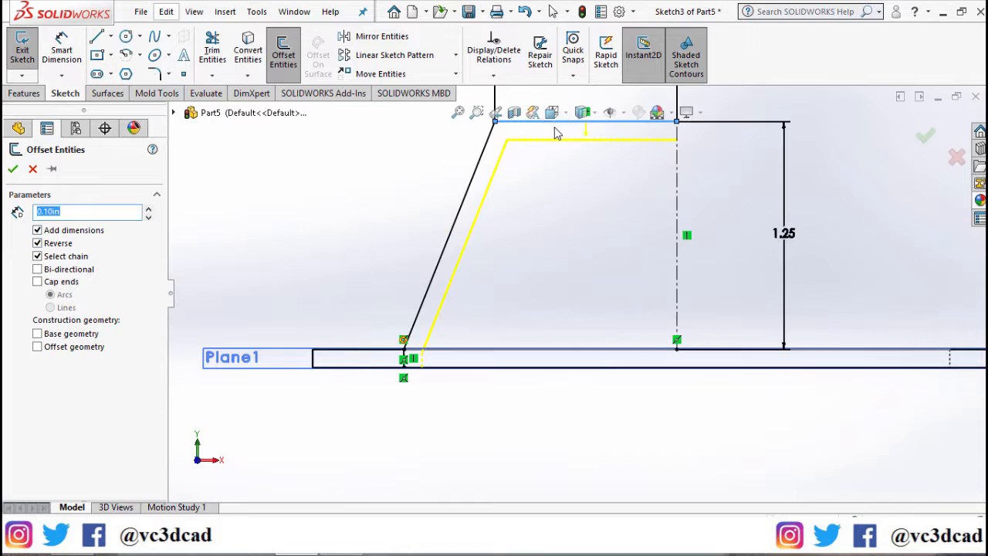
click(76, 212)
drag(76, 212, 39, 219)
text(0.05)
key(Return)
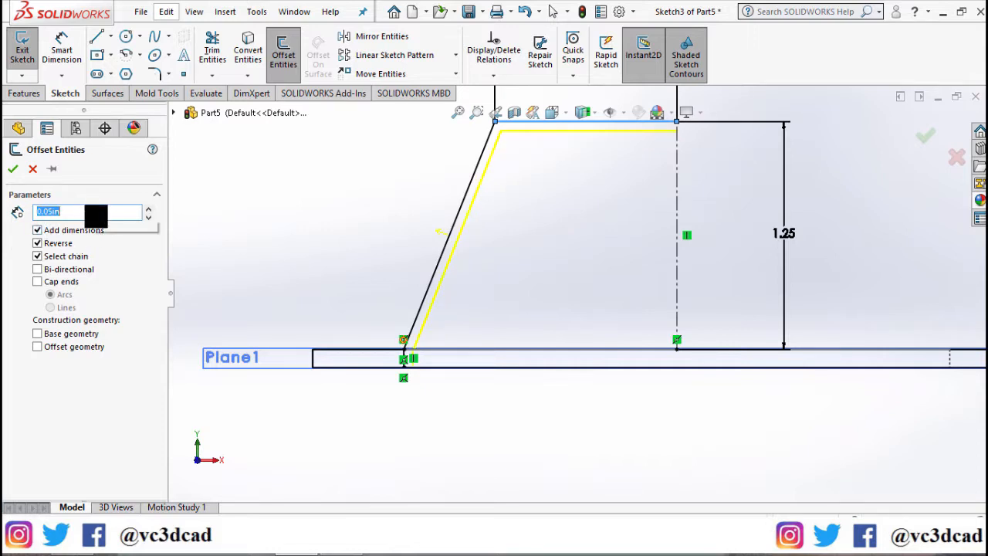
text(0.1)
key(Return)
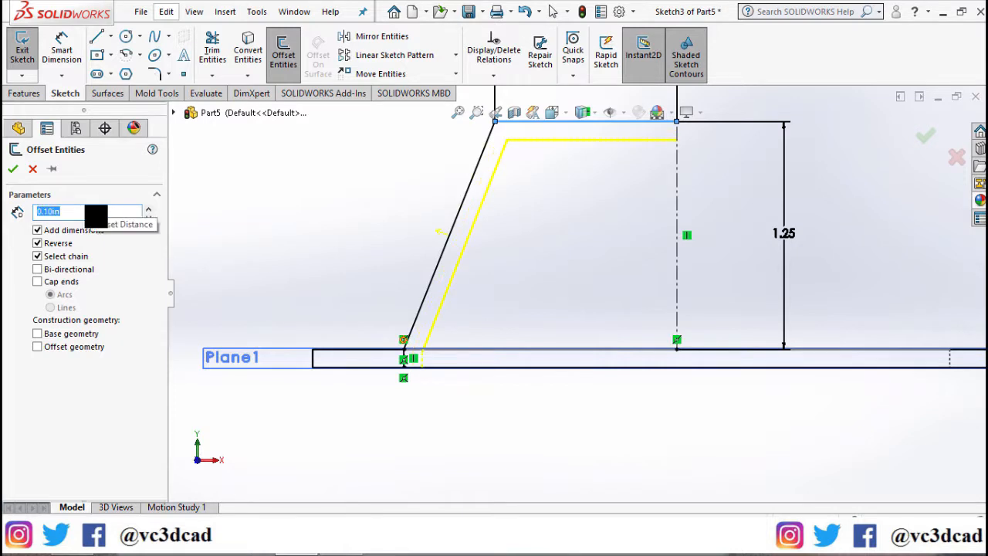
click(14, 172)
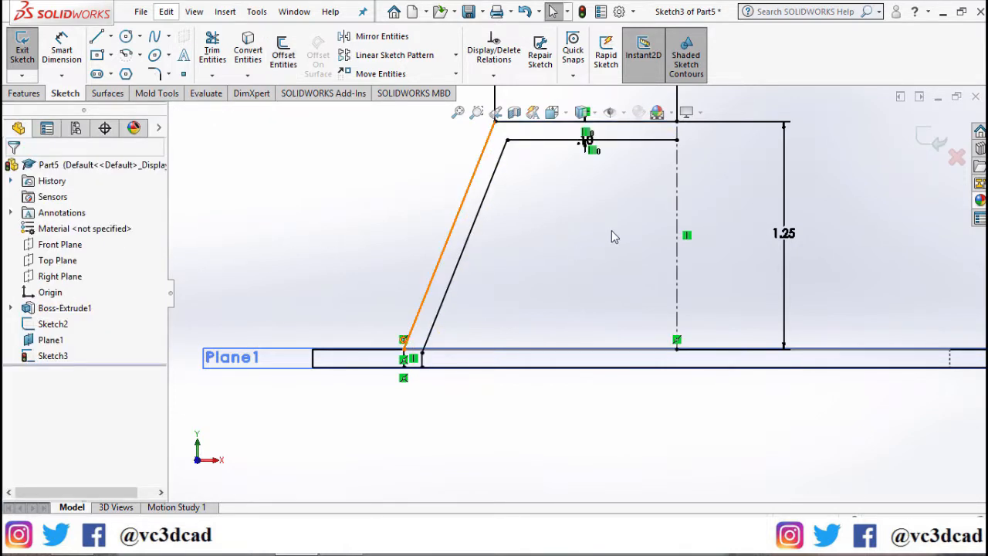
Step: Close the profile's upper end with a 0.10 in vertical line between the two horizontal lines' endpoints on the centreline
click(96, 37)
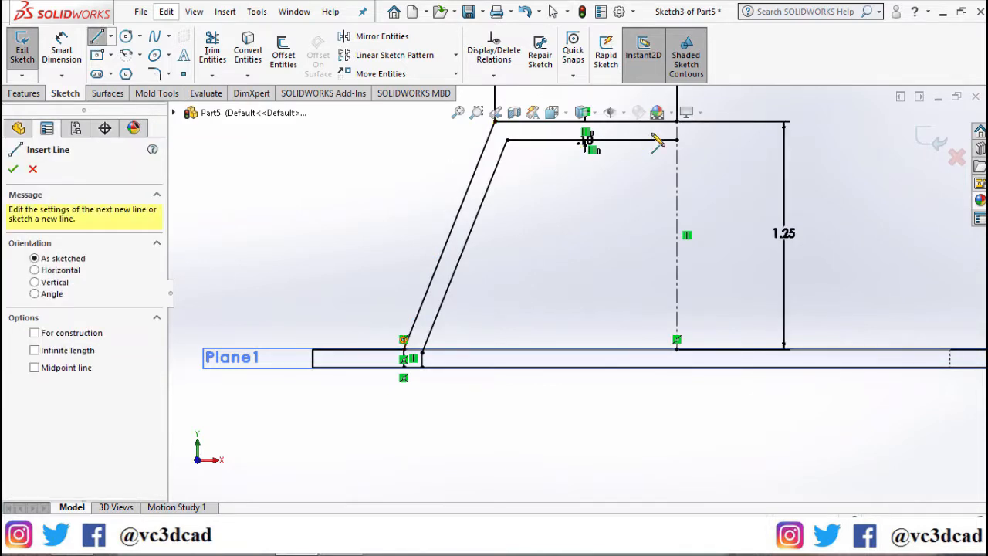
click(678, 140)
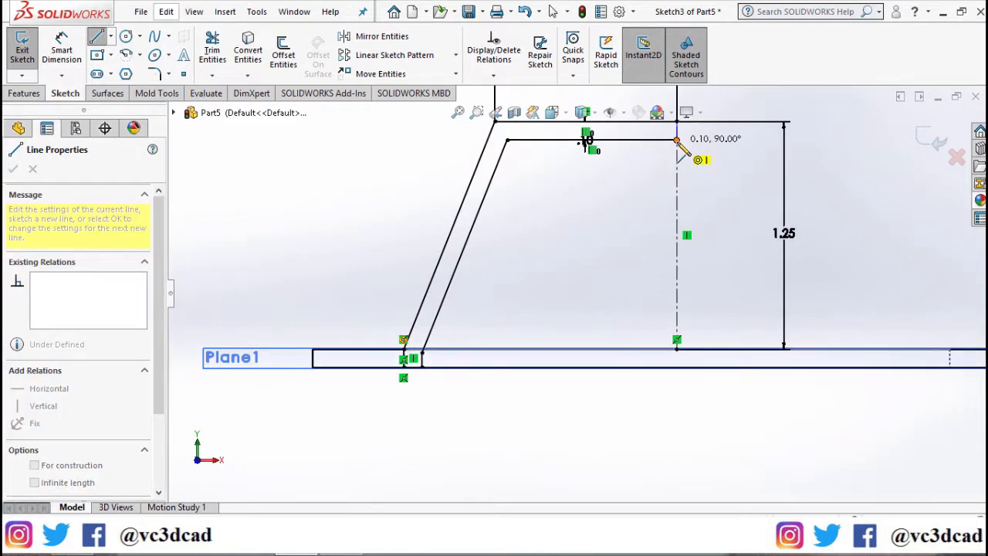
double_click(677, 121)
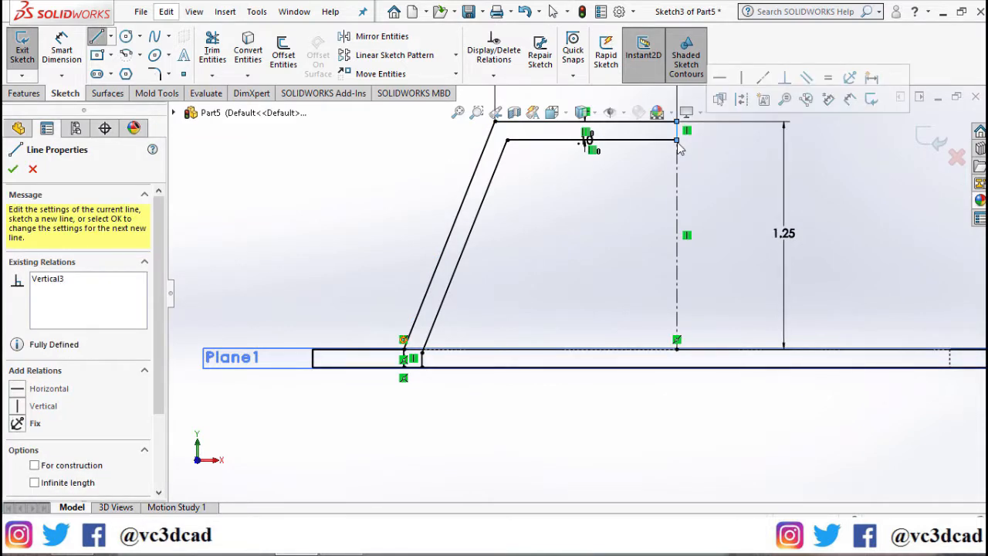
click(14, 170)
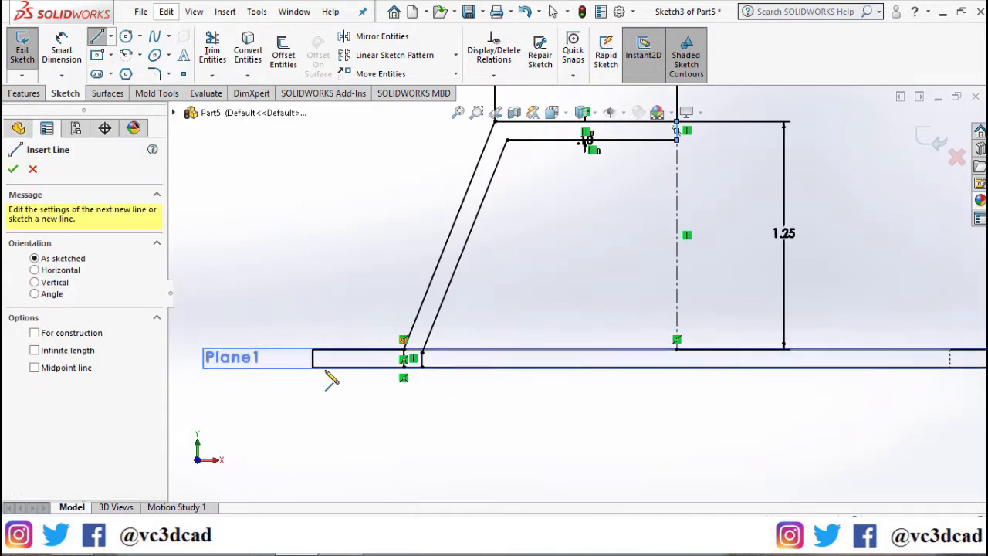
Step: Close the profile's lower end with a short horizontal line along the plate's bottom edge, and exit the sketch
click(404, 365)
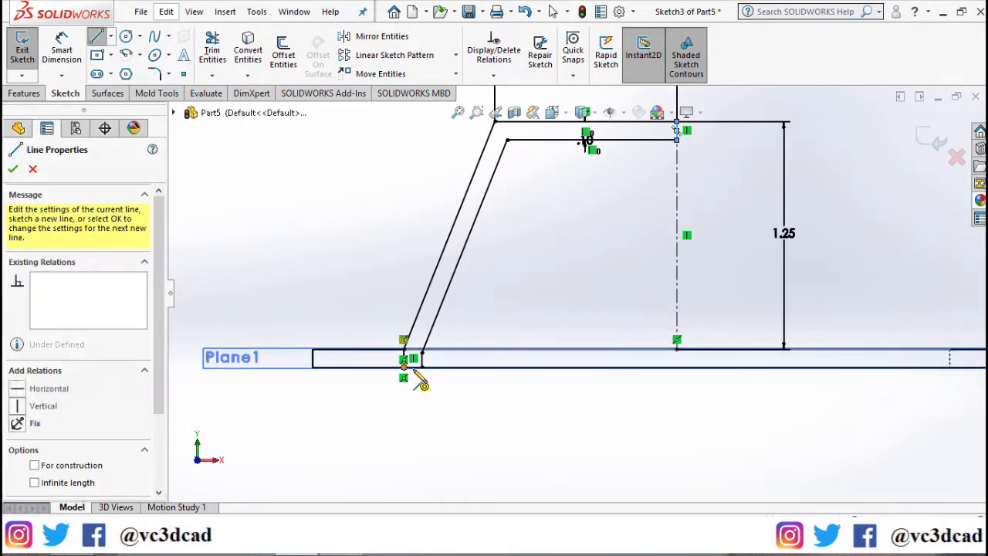
click(422, 366)
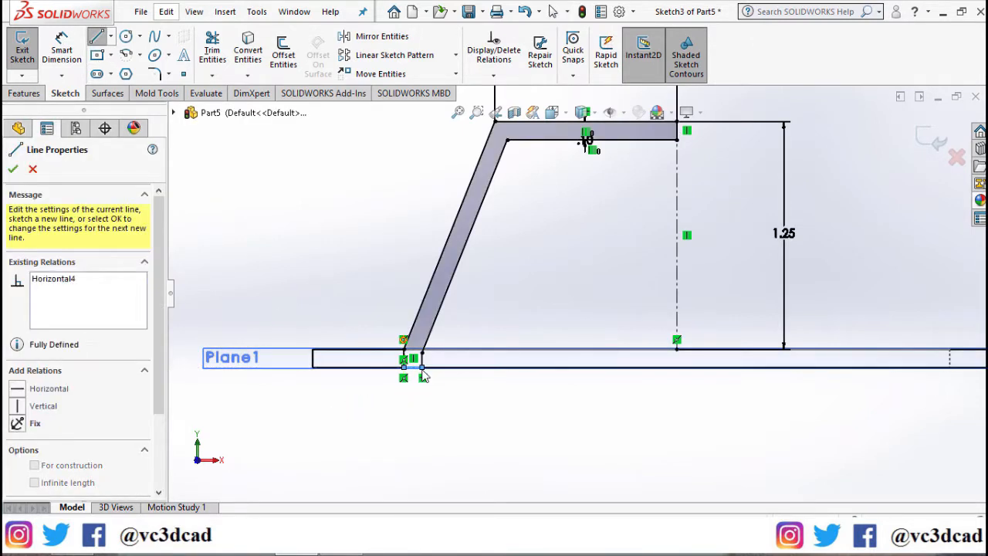
click(14, 170)
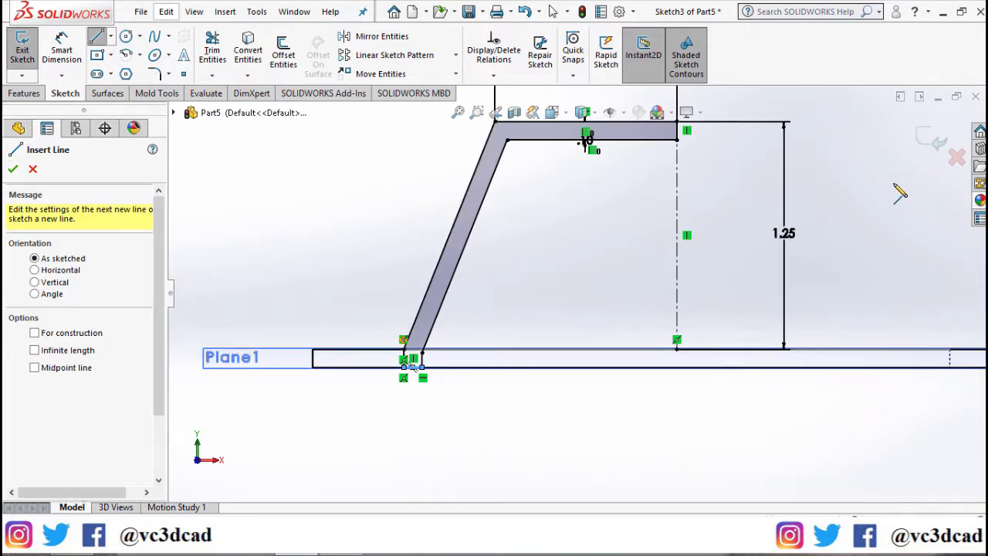
click(929, 139)
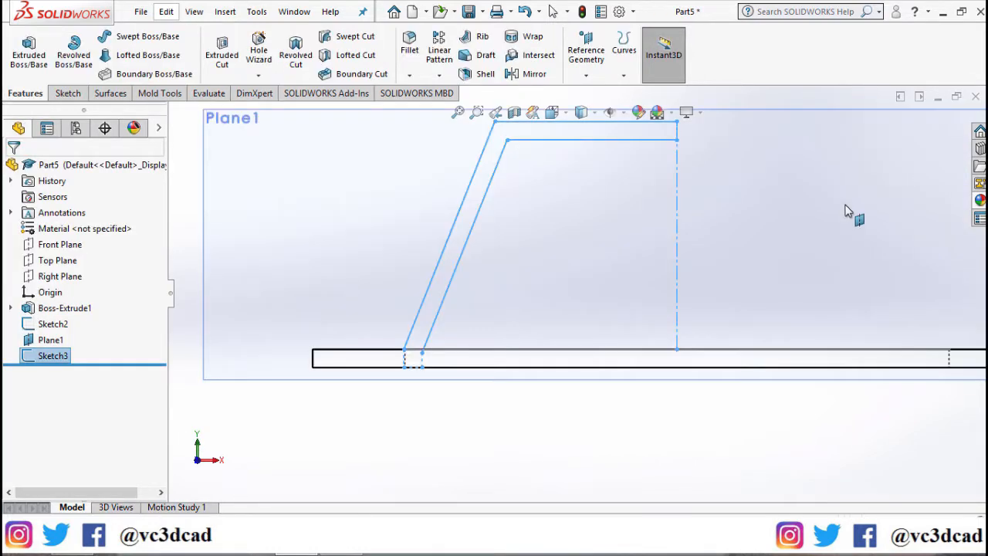
Step: Revolve the closed cup profile 360 degrees about its vertical centreline, with the result merged into the plate
scroll(827, 225, up, 2)
mouse_move(708, 433)
middle_down()
mouse_move(715, 450)
mouse_move(702, 421)
middle_up()
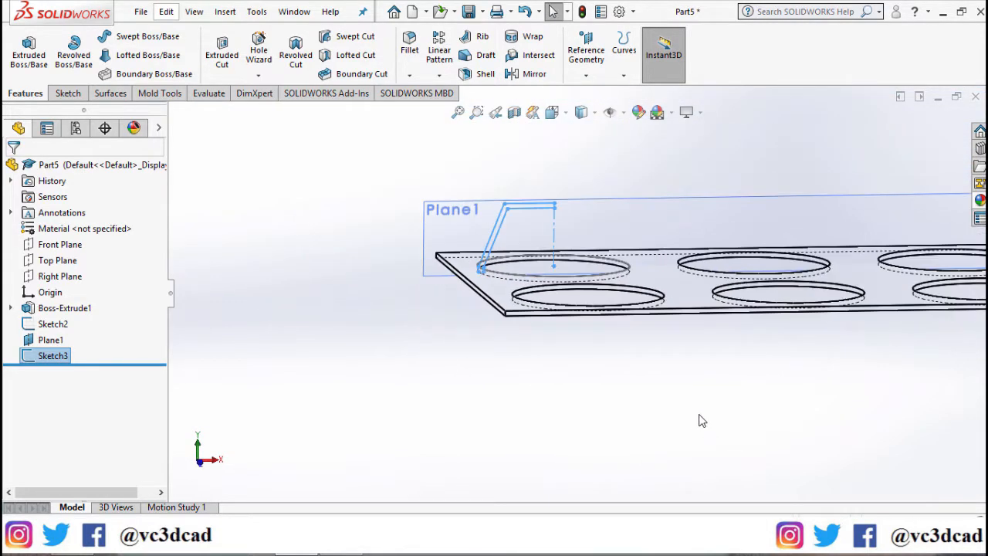
click(311, 362)
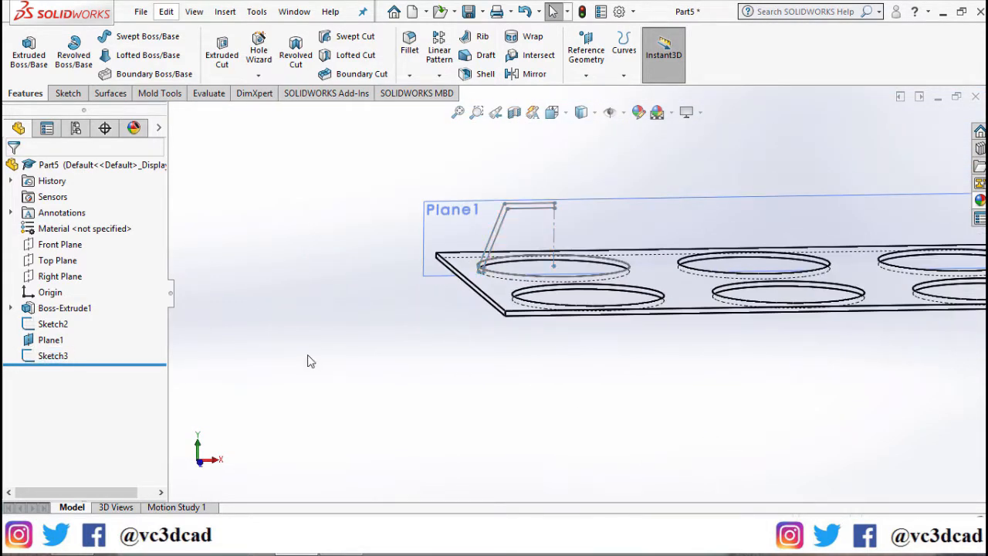
click(80, 59)
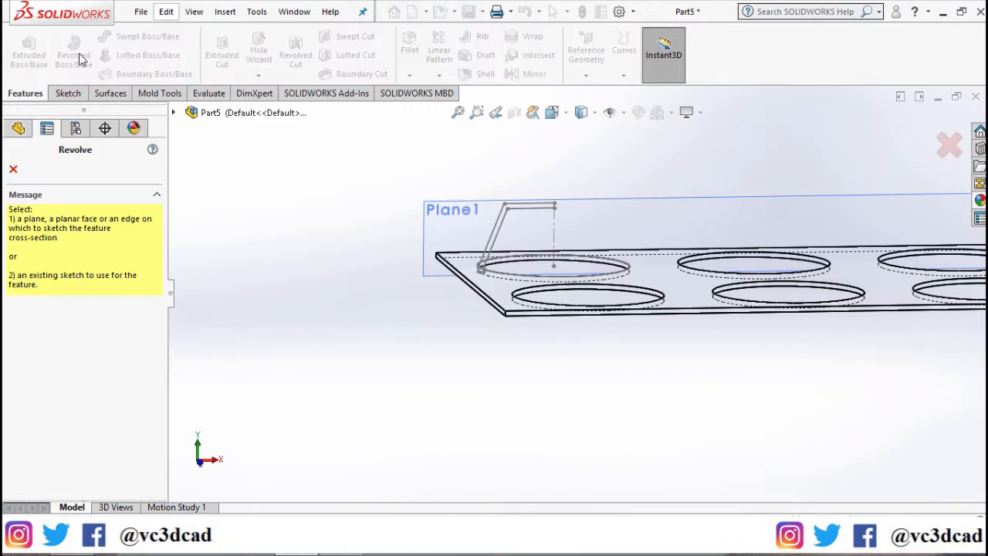
click(173, 114)
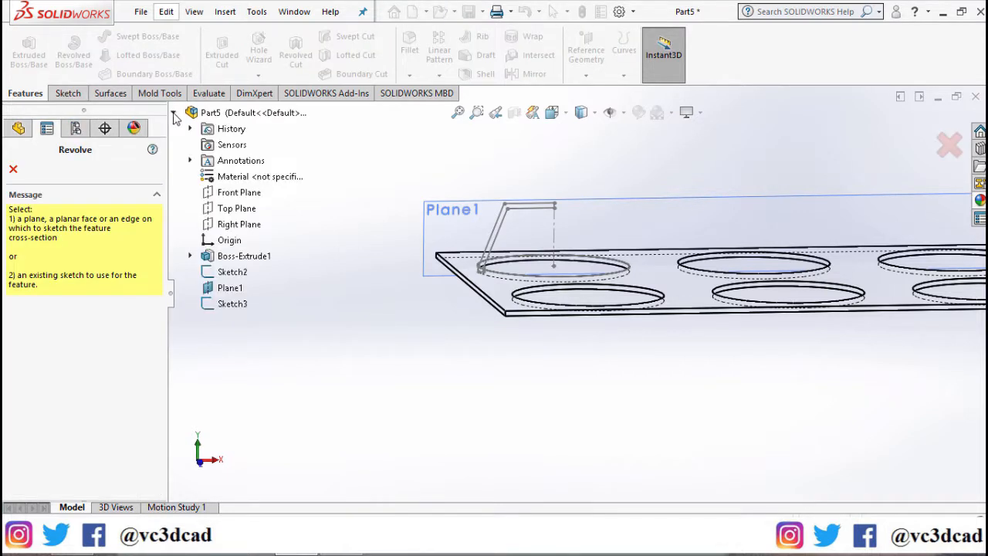
click(232, 304)
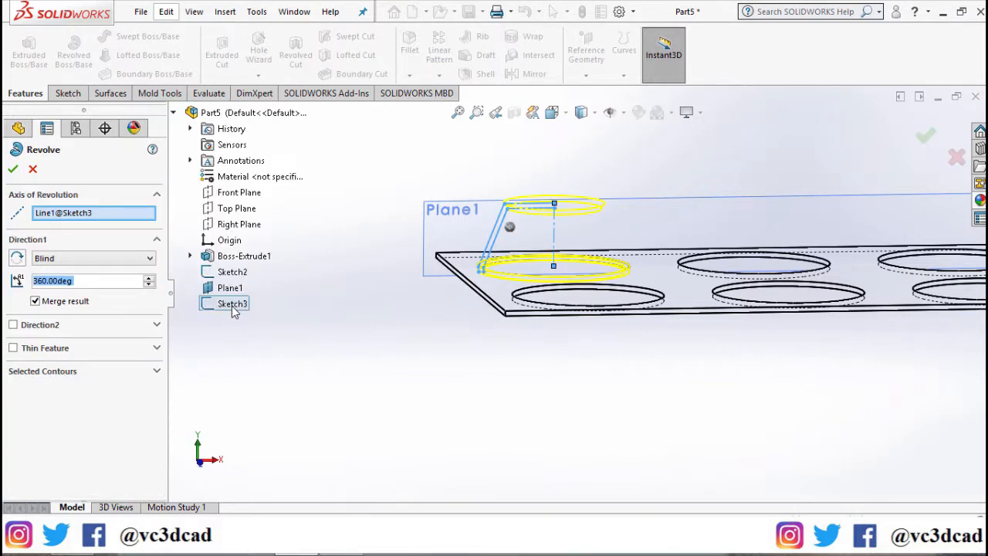
right_click(85, 213)
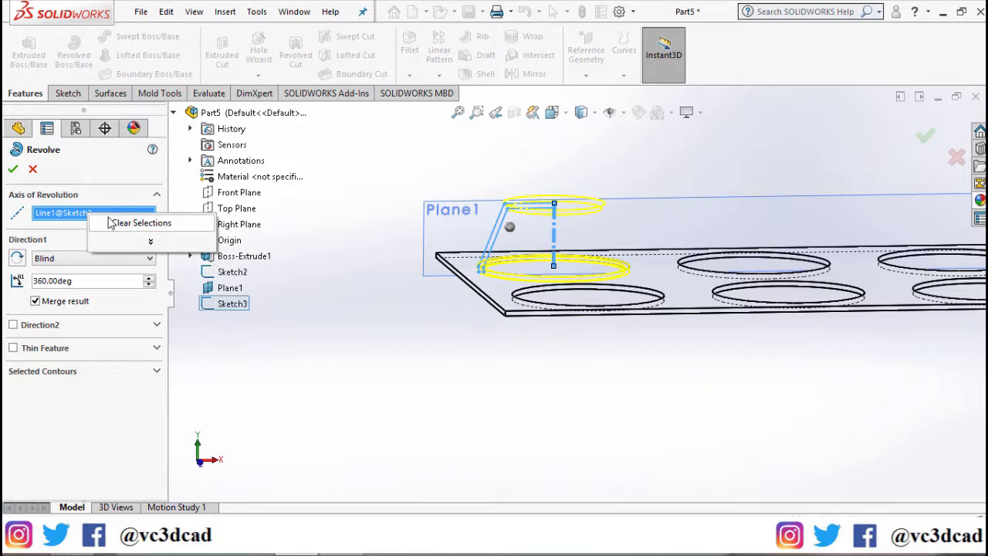
click(108, 221)
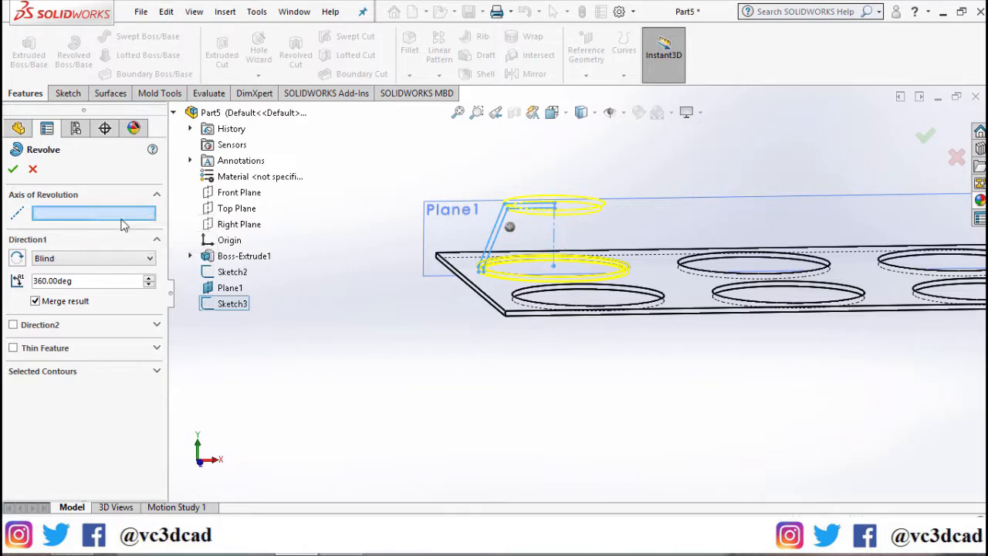
click(555, 232)
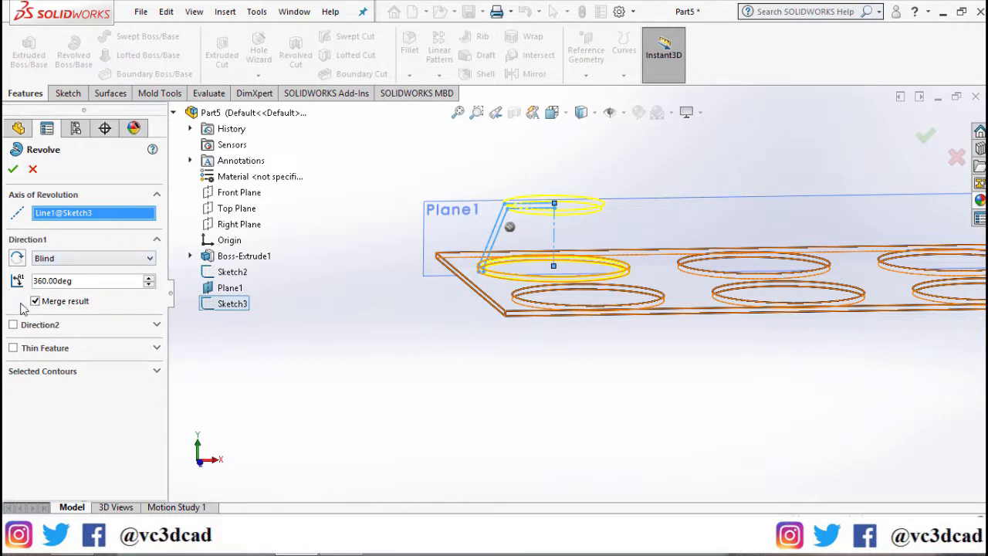
click(12, 171)
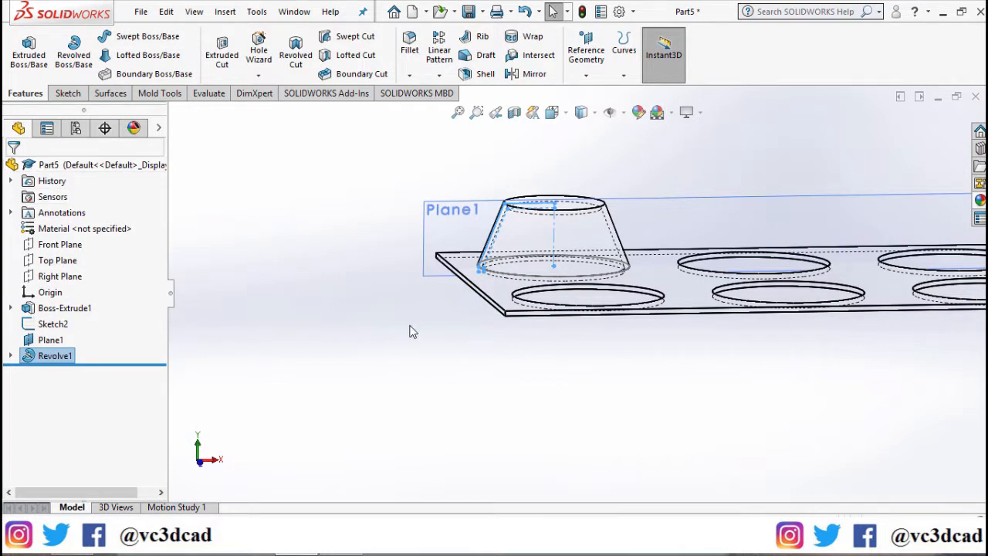
Step: Show the part in isometric view with the shaded-with-edges display style
click(565, 114)
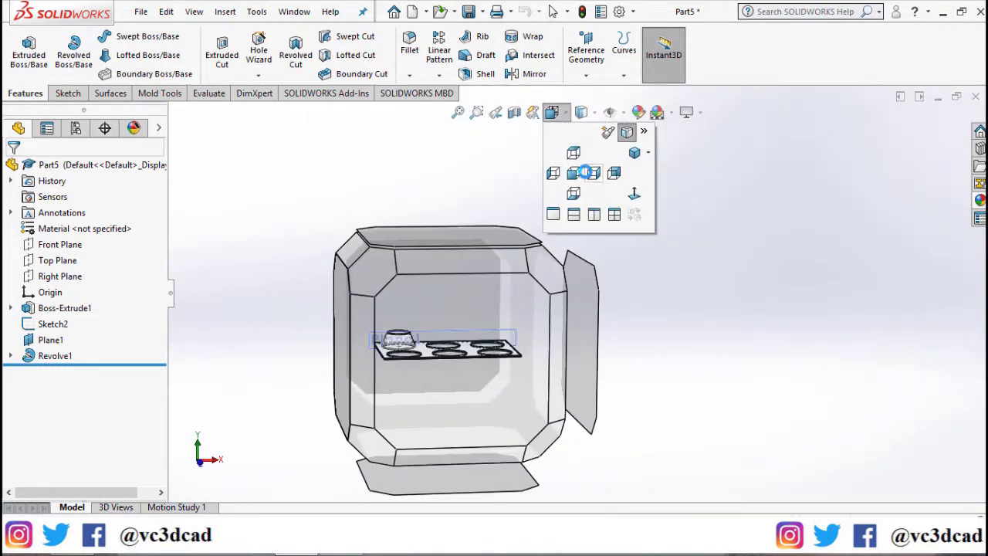
click(635, 154)
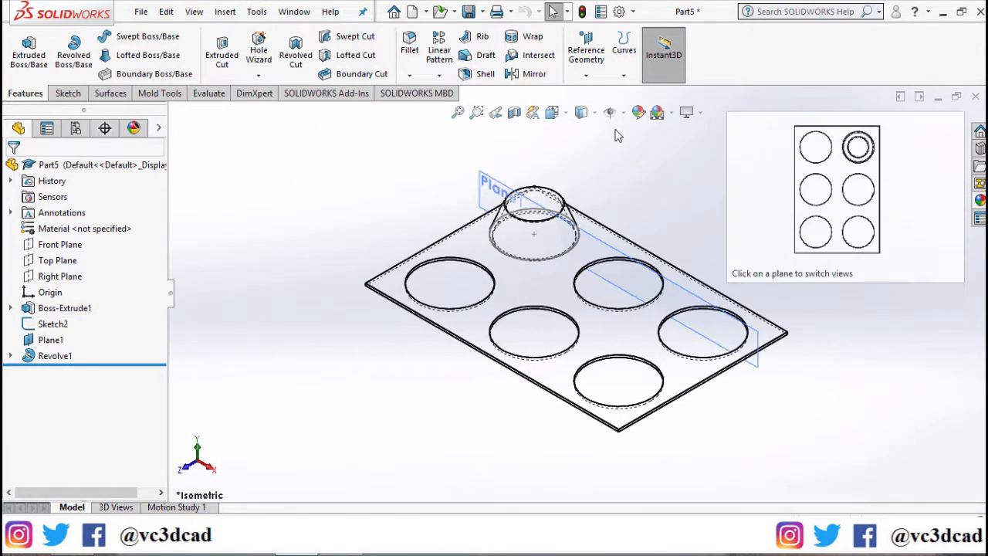
click(596, 119)
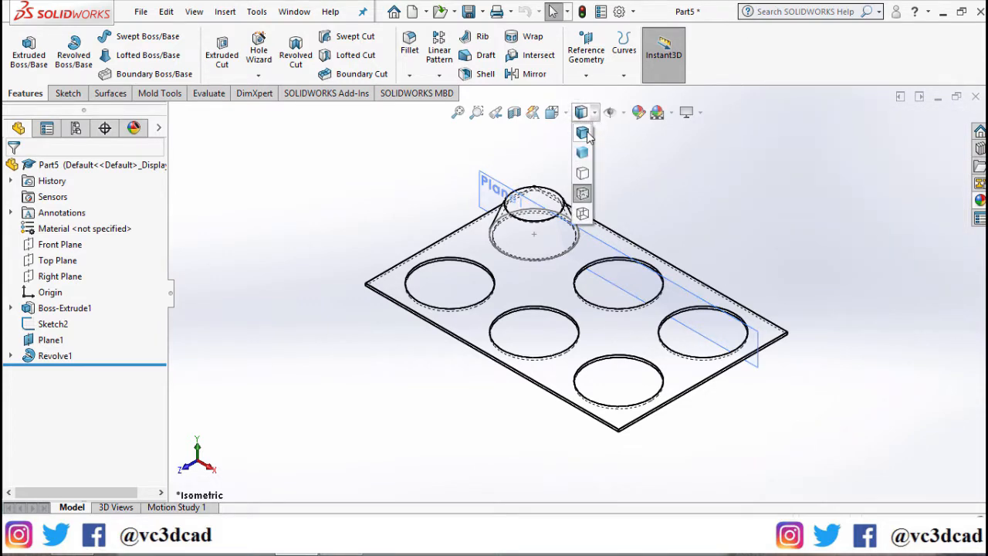
click(587, 133)
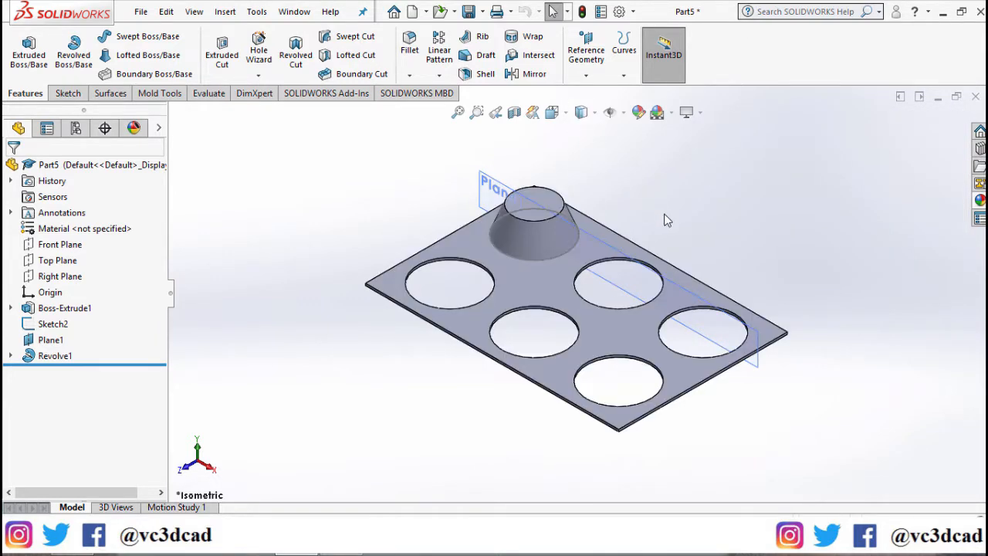
Step: Hide Plane1 and Sketch2
right_click(50, 340)
click(94, 229)
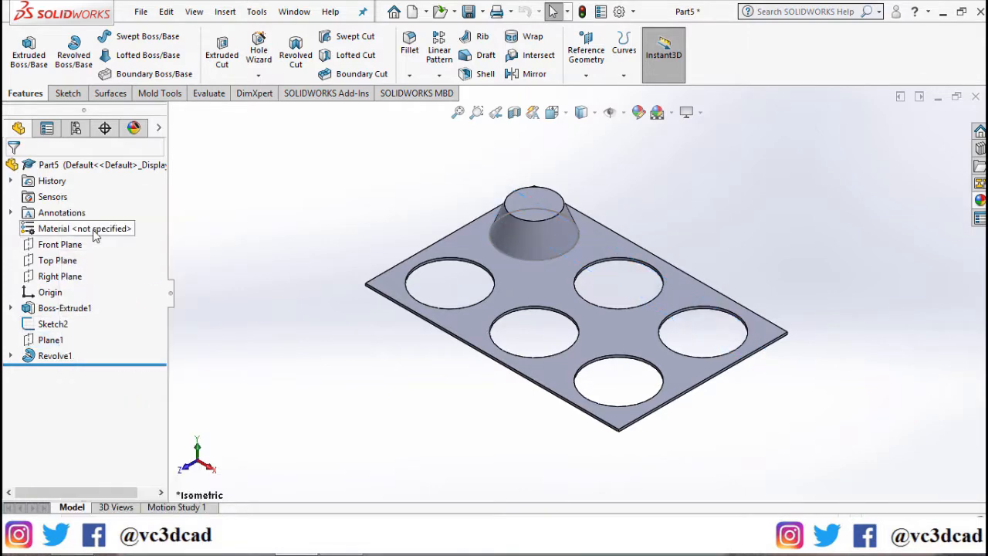
right_click(64, 328)
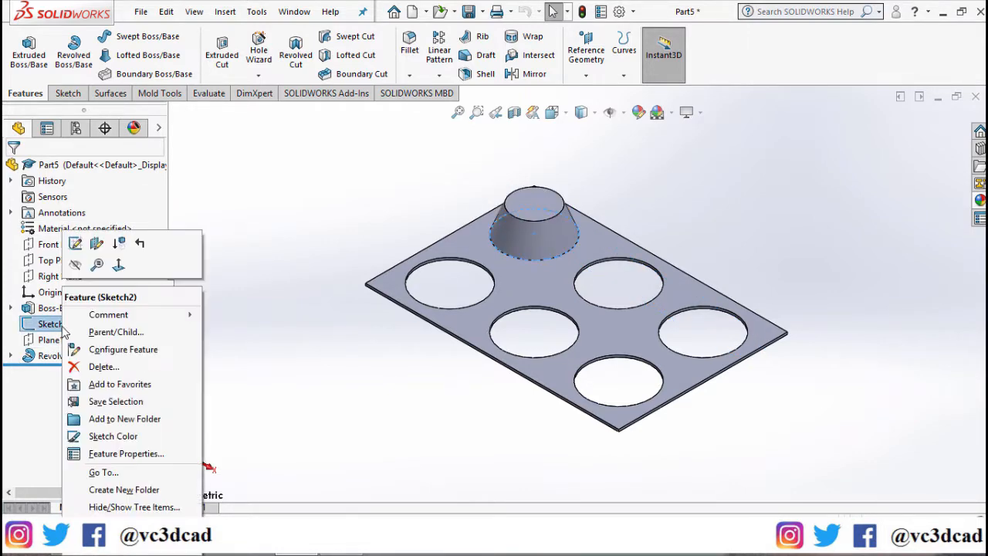
click(75, 266)
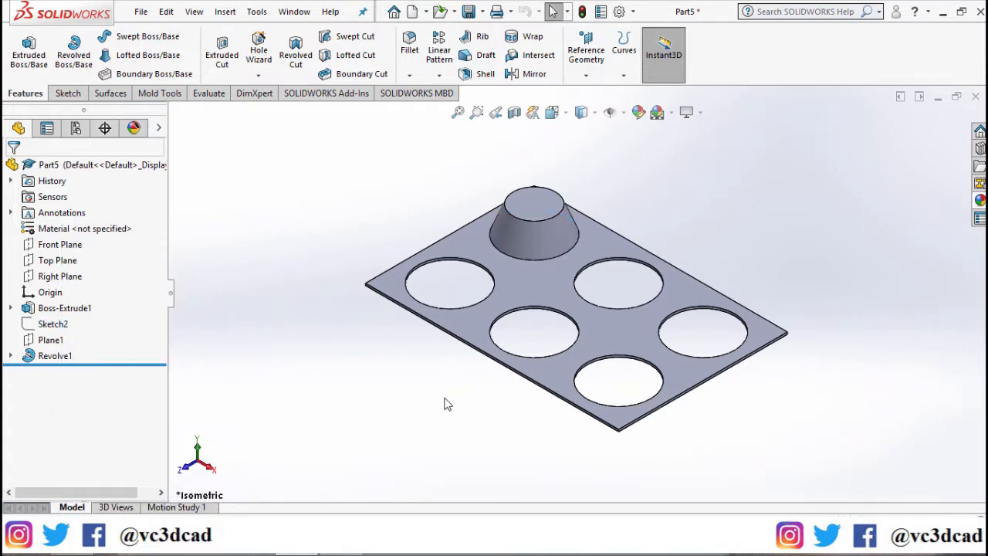
Step: Start a linear pattern with the plate's long edge as Direction 1 and short edge as Direction 2, flipping both directions
middle_drag(514, 465, 496, 437)
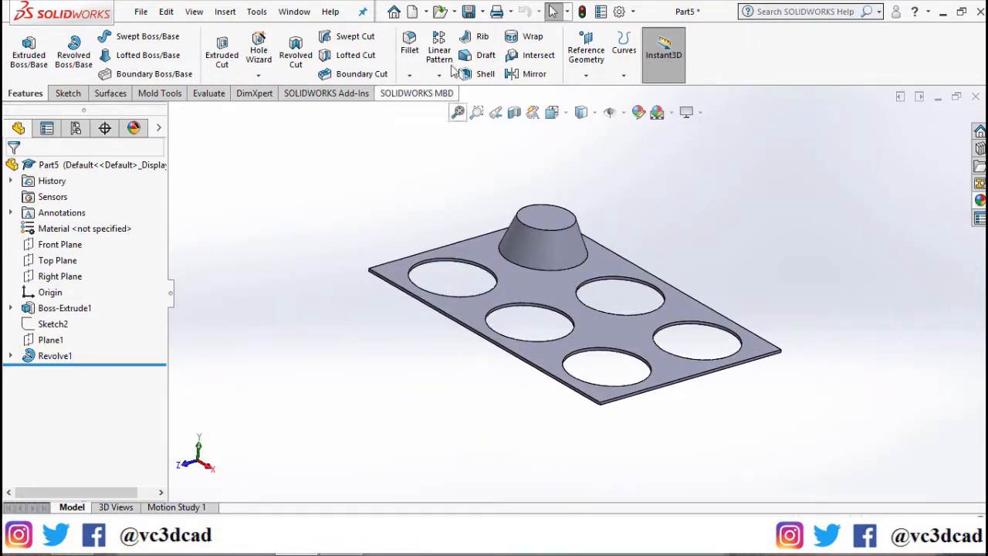
click(450, 40)
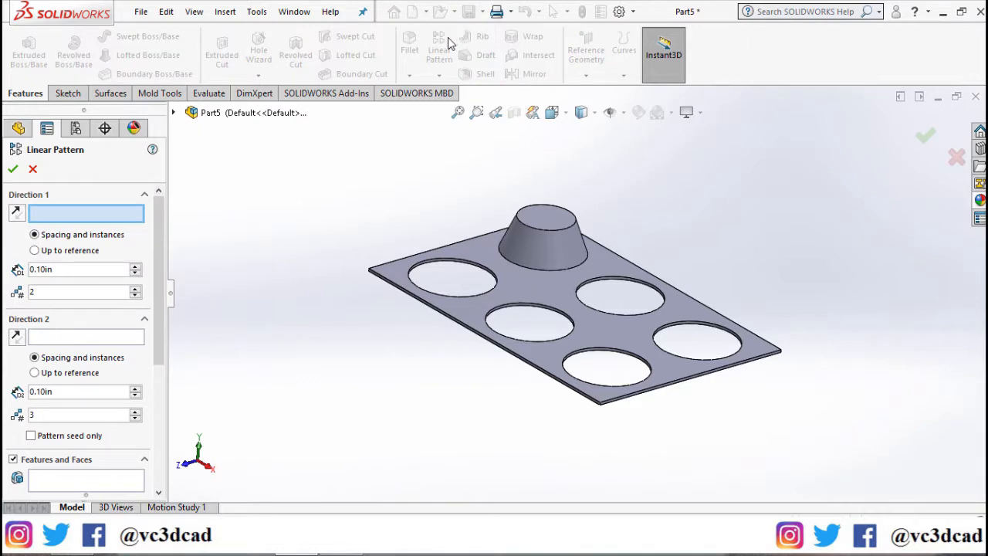
click(683, 299)
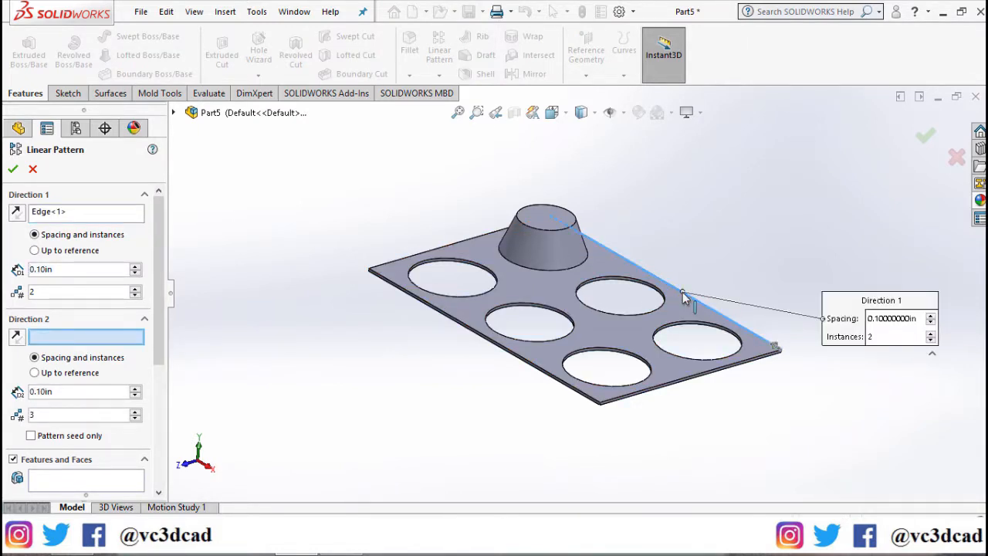
click(451, 250)
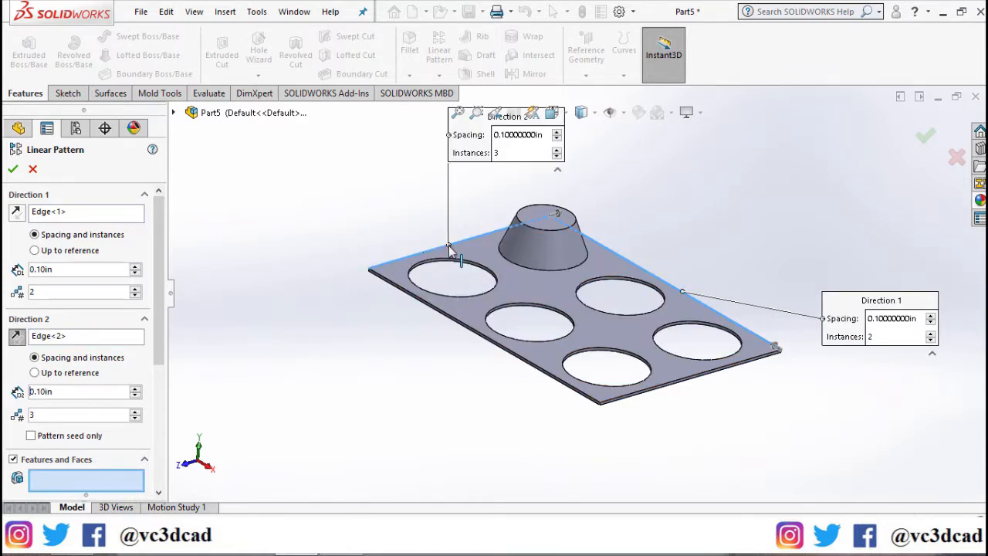
click(17, 215)
click(21, 342)
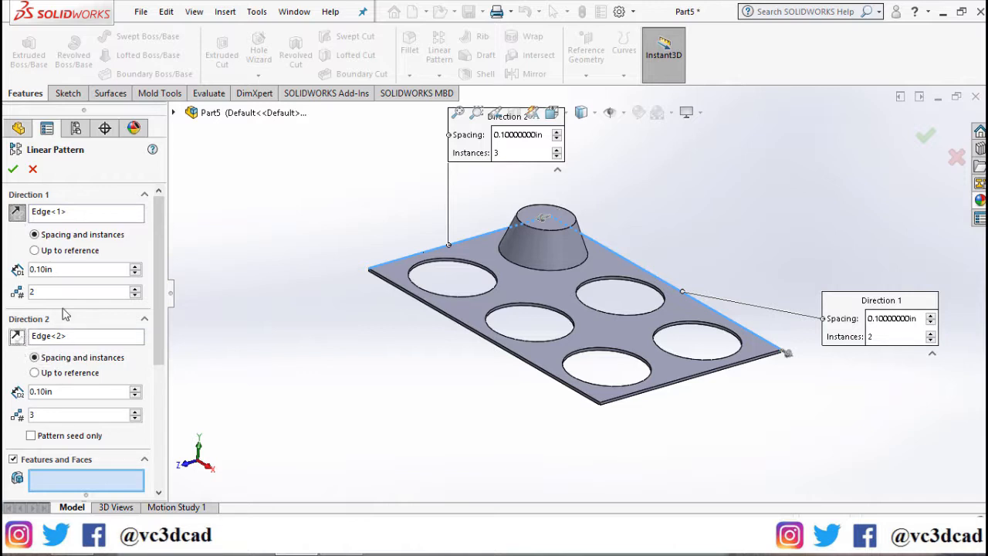
Step: Set the linear pattern's Direction 1 to 4 in spacing and 3 instances
click(65, 270)
text(4)
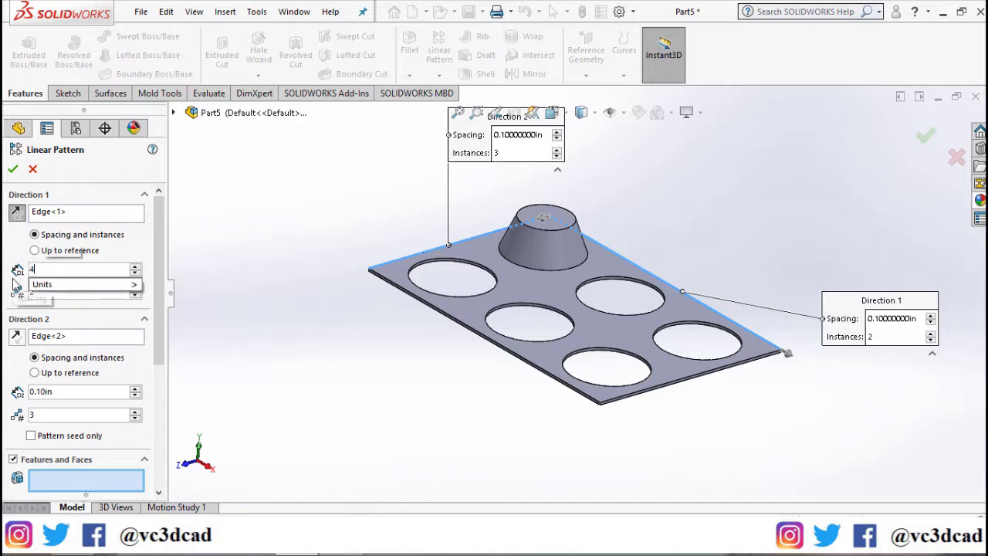
key(Return)
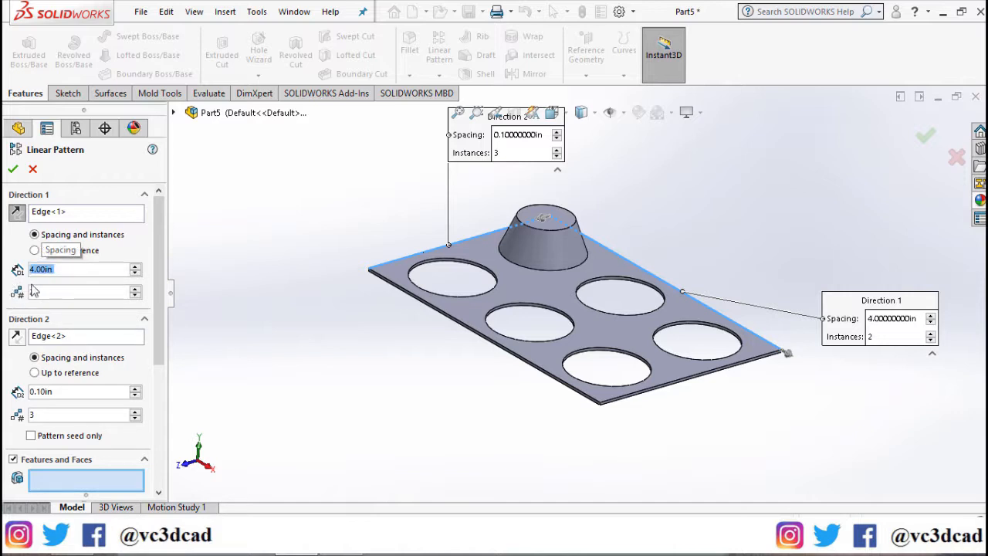
click(135, 291)
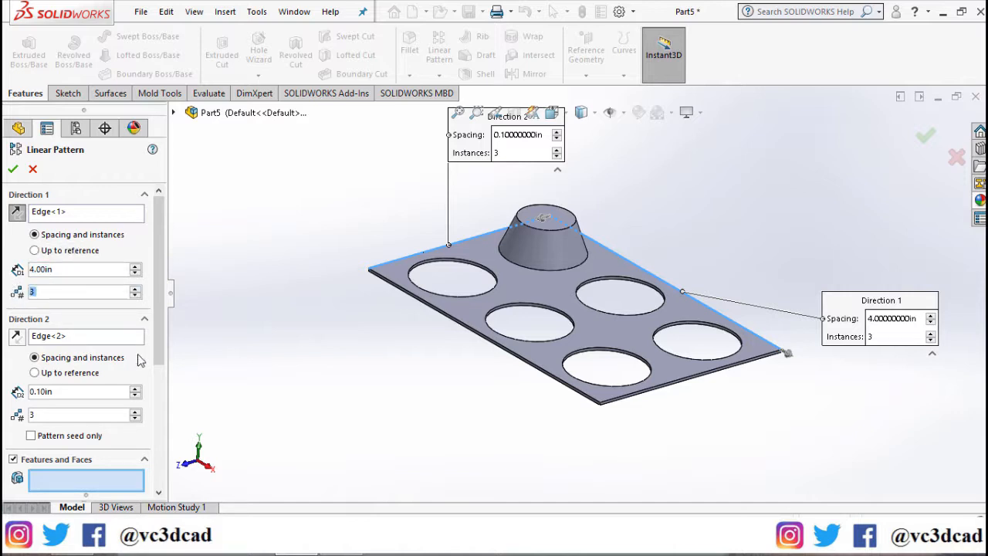
Step: Set the linear pattern's Direction 2 to 2 instances with 4 in spacing, and activate the selection of features to pattern
click(93, 415)
key(Return)
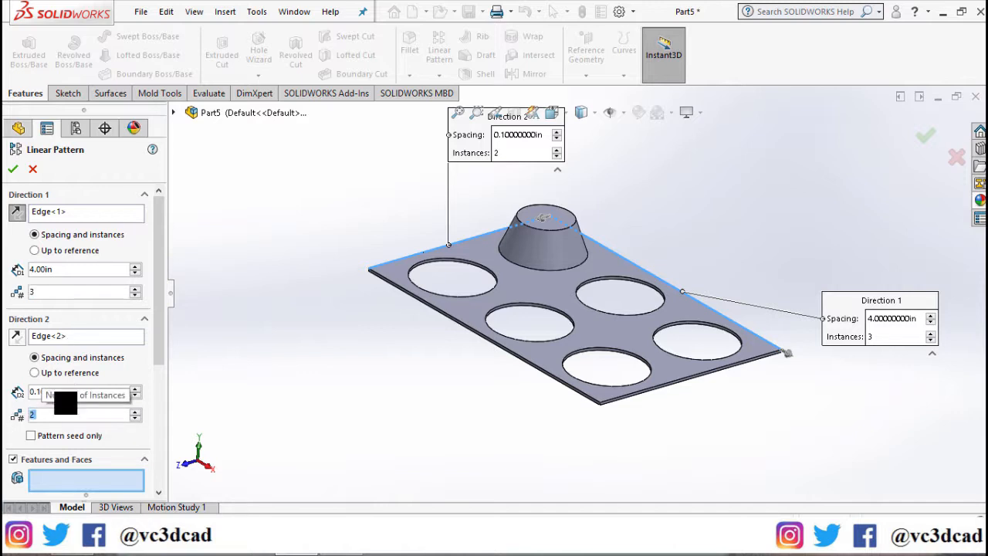
click(46, 392)
text(4)
key(Return)
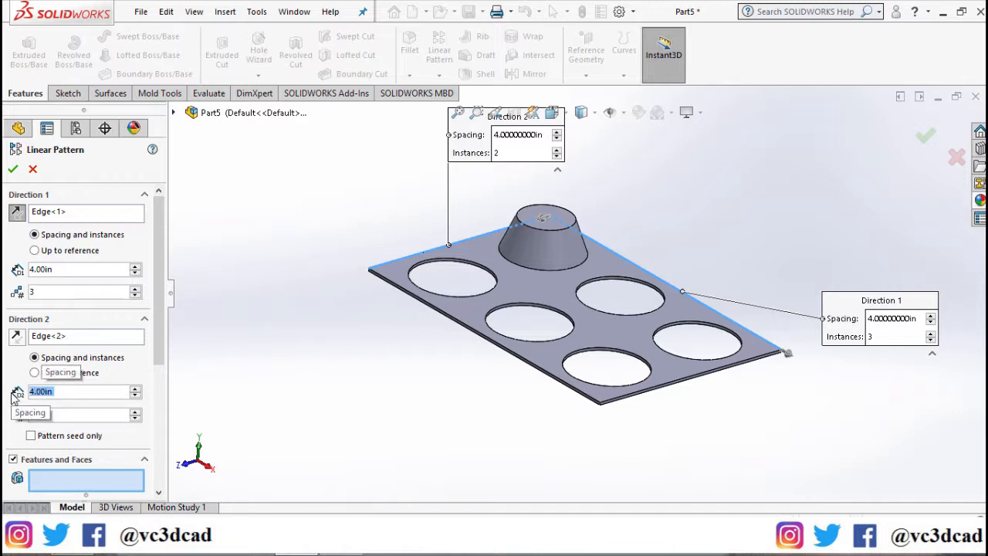
click(70, 483)
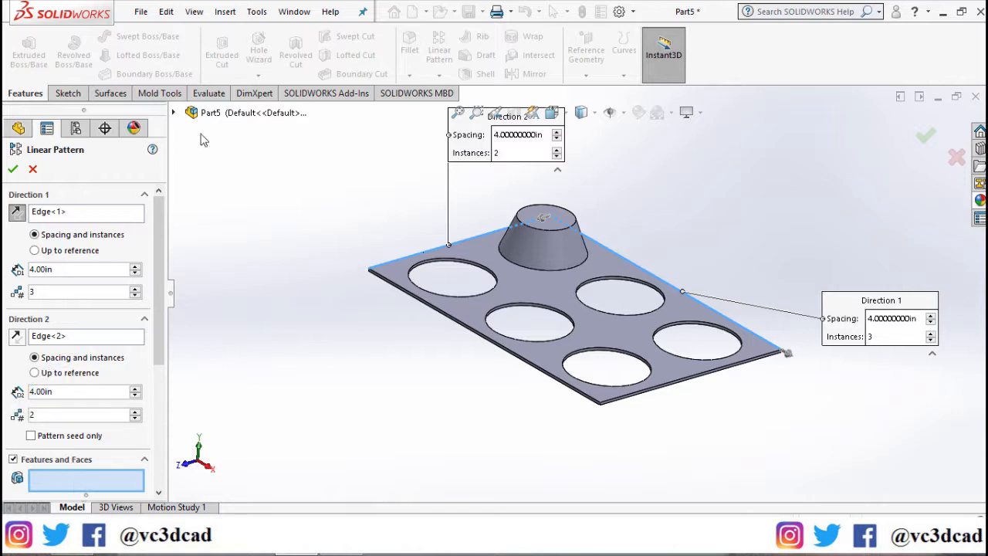
Step: Choose the revolved cup as the feature to pattern and complete the linear pattern over all six holes
click(175, 113)
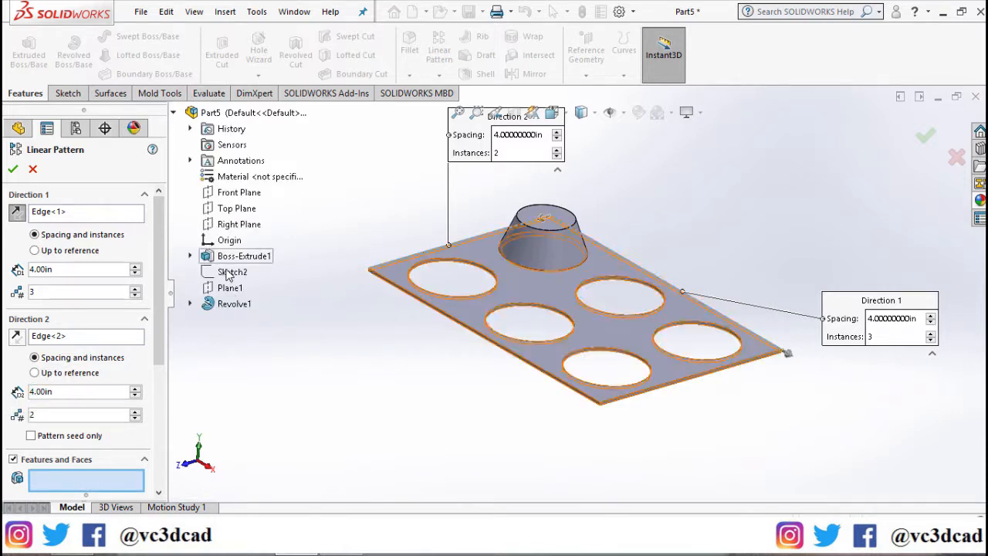
click(234, 304)
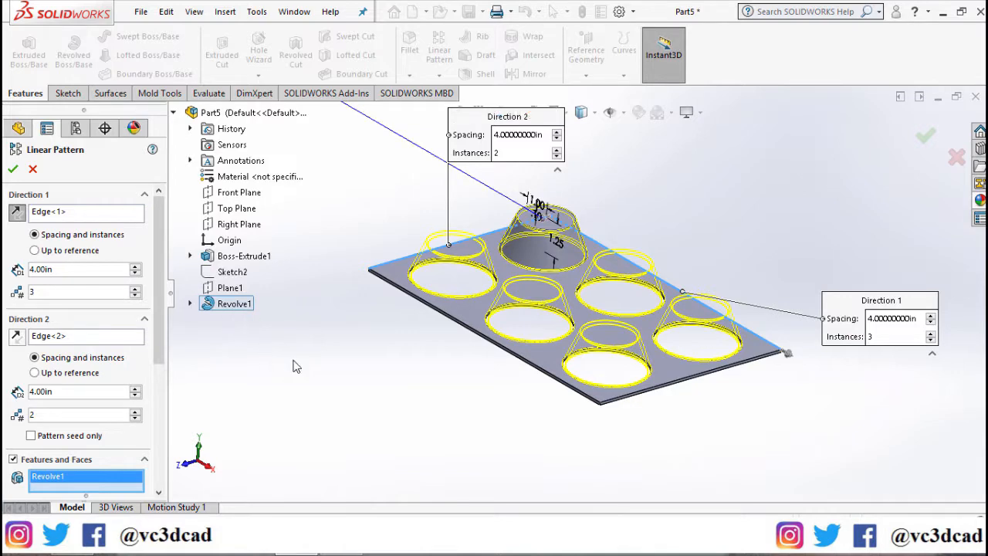
click(14, 169)
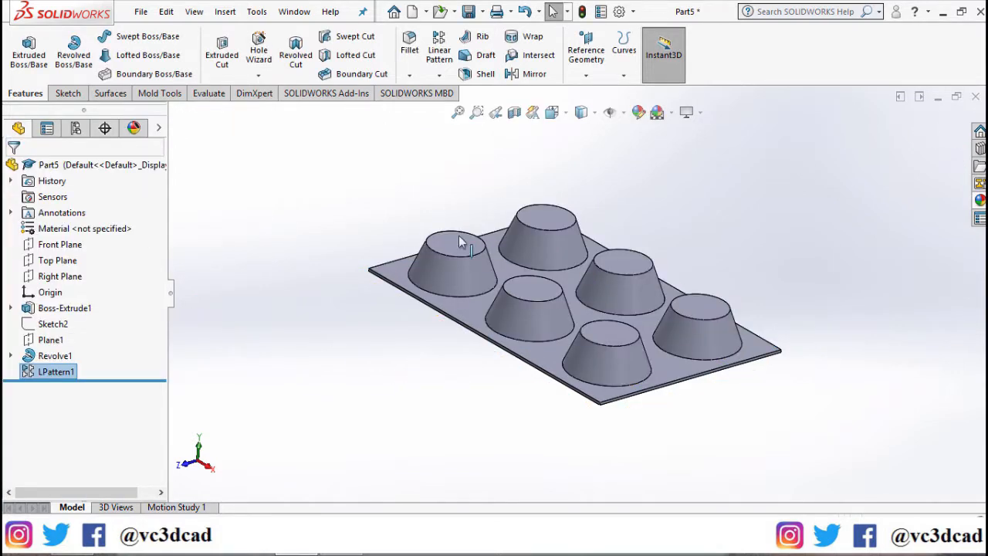
Step: Fillet the plate's flat face on the cups' open side with a 0.10 in radius, rounding its outer and hole edges
middle_drag(472, 374, 523, 219)
middle_drag(642, 348, 666, 45)
scroll(707, 189, down, 4)
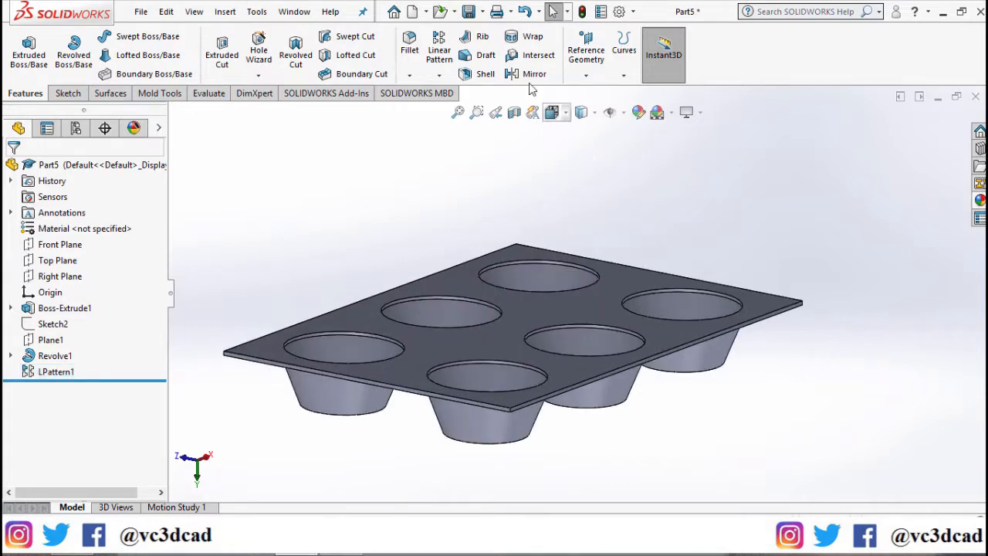
click(410, 46)
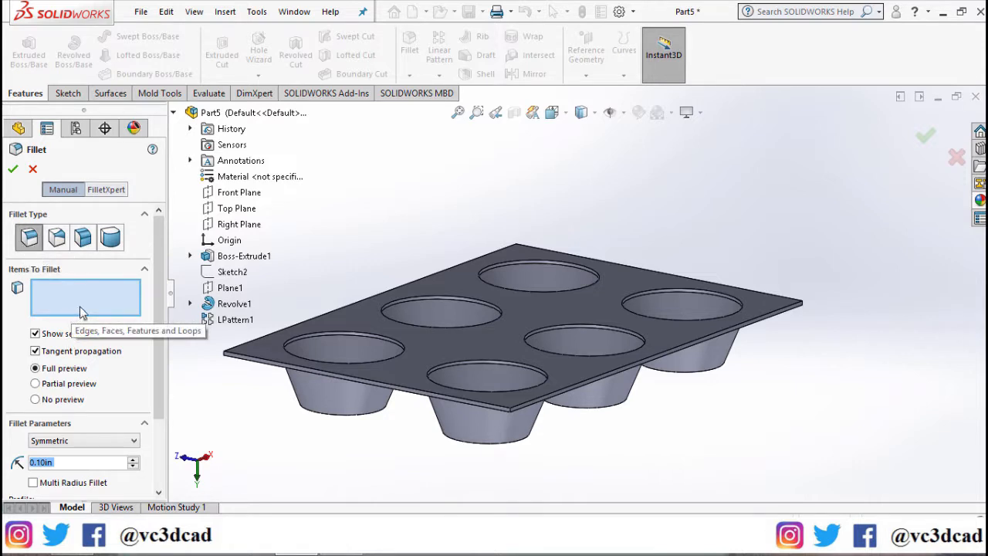
click(531, 310)
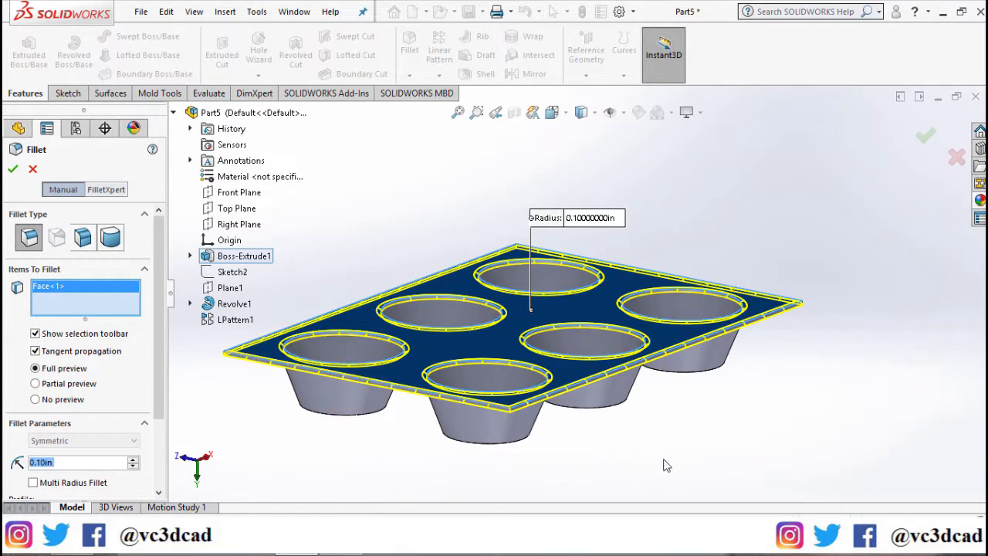
click(16, 170)
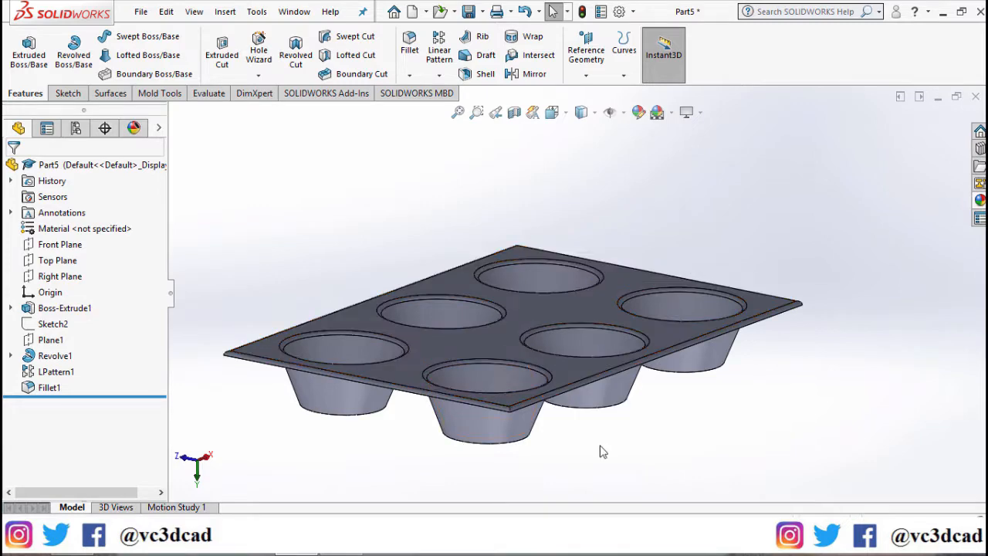
middle_drag(602, 452, 605, 261)
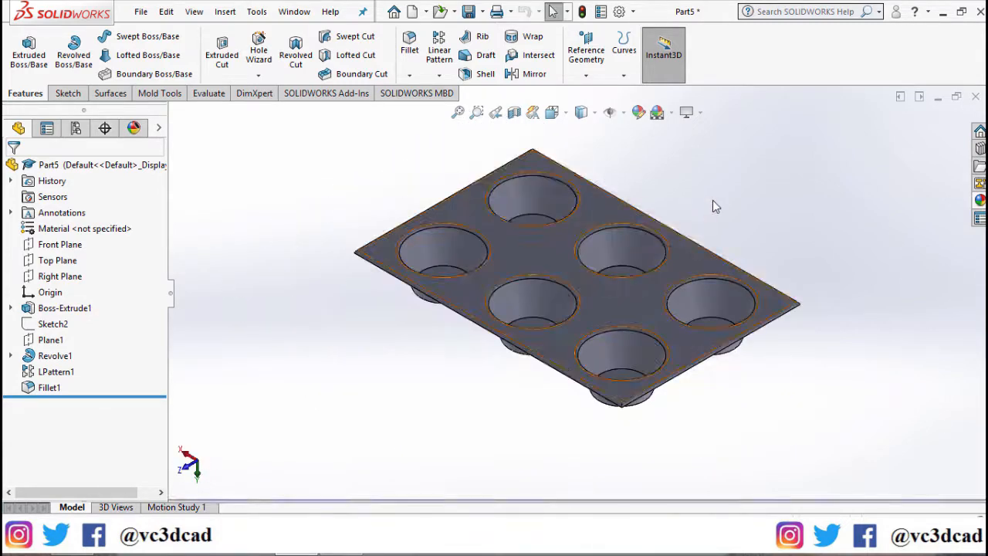